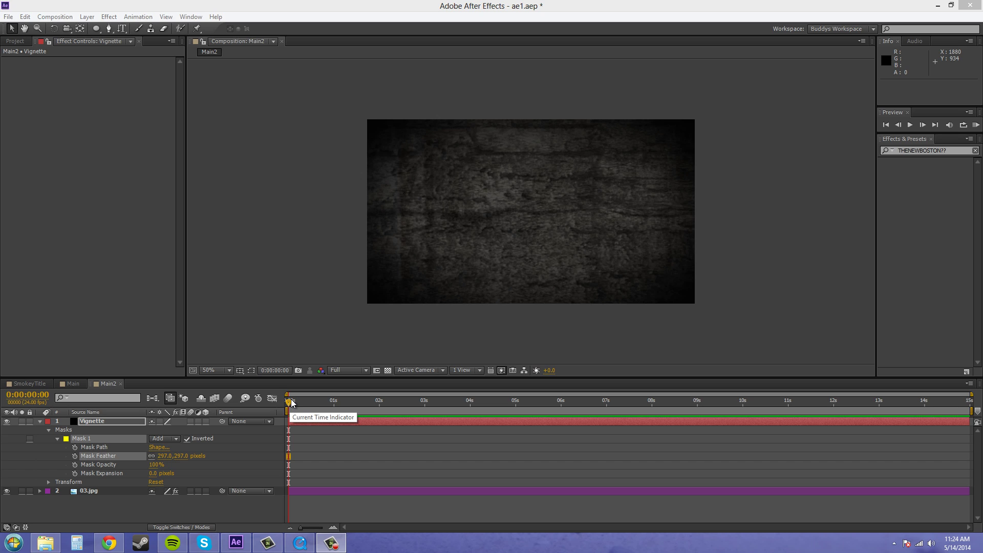
# Step: Collapse the Vignette layer's mask properties and lock the Vignette layer in the timeline
pyautogui.click(40, 421)
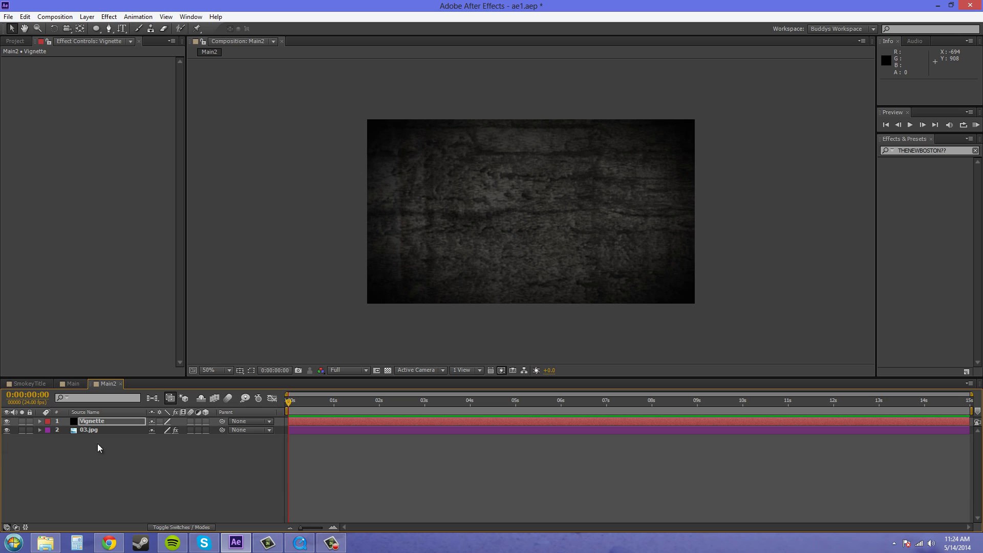
pyautogui.click(30, 423)
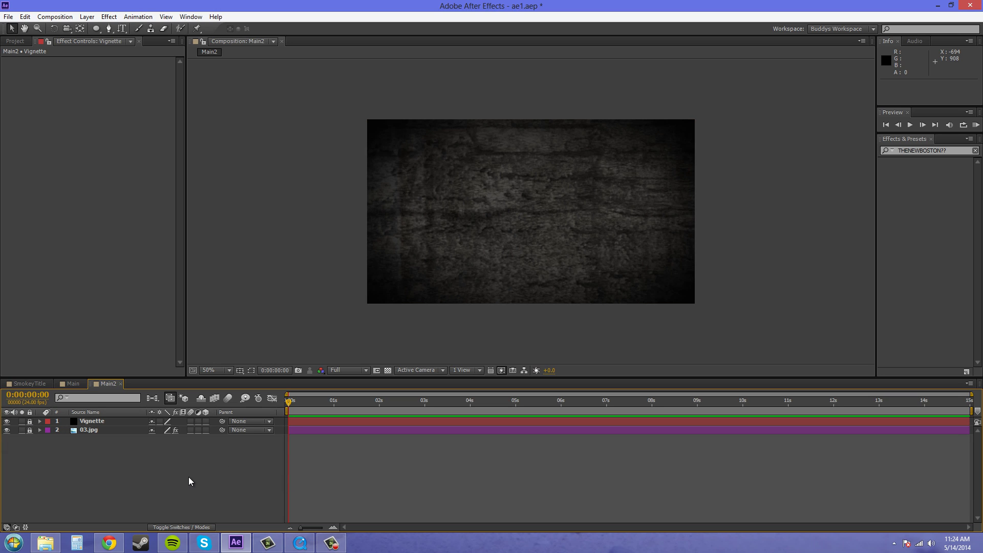
# Step: Add a new text layer reading THENEWBOSTON
pyautogui.click(88, 20)
pyautogui.moveTo(253, 29)
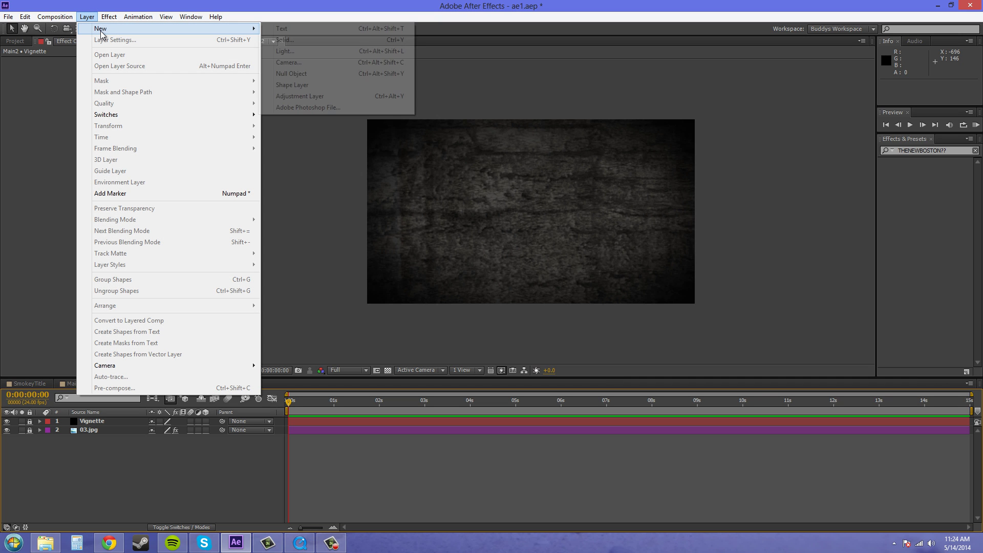
pyautogui.click(291, 31)
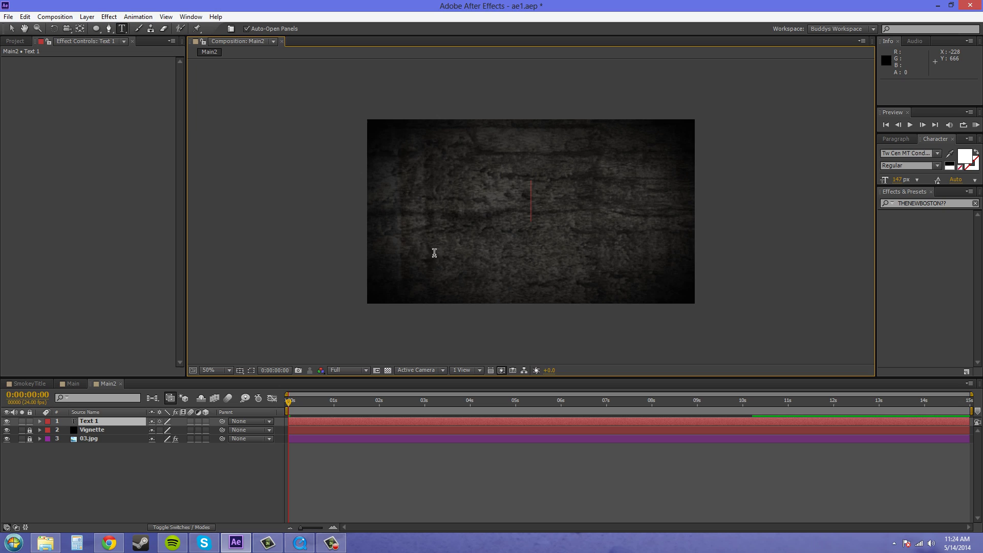
pyautogui.write('TH')
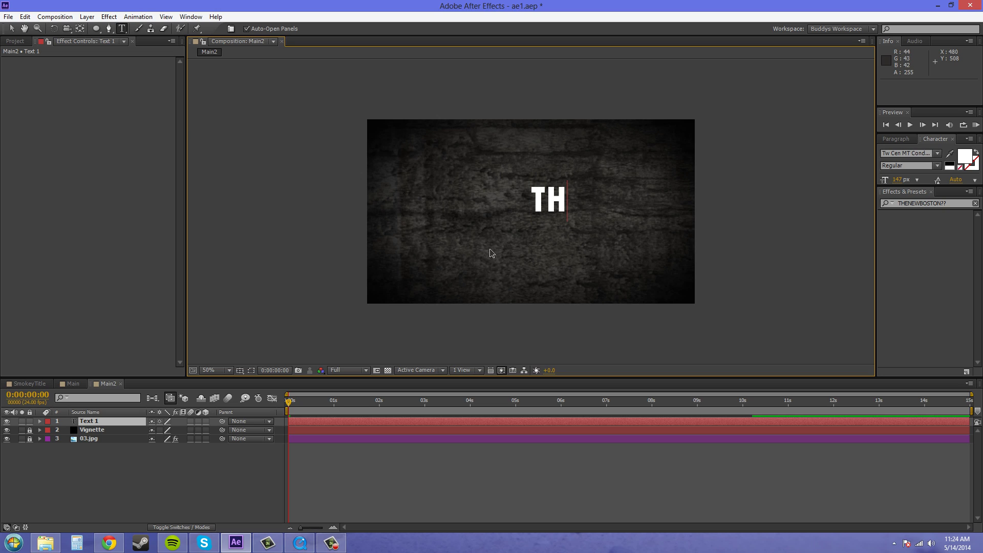
pyautogui.write('ENEWBOS')
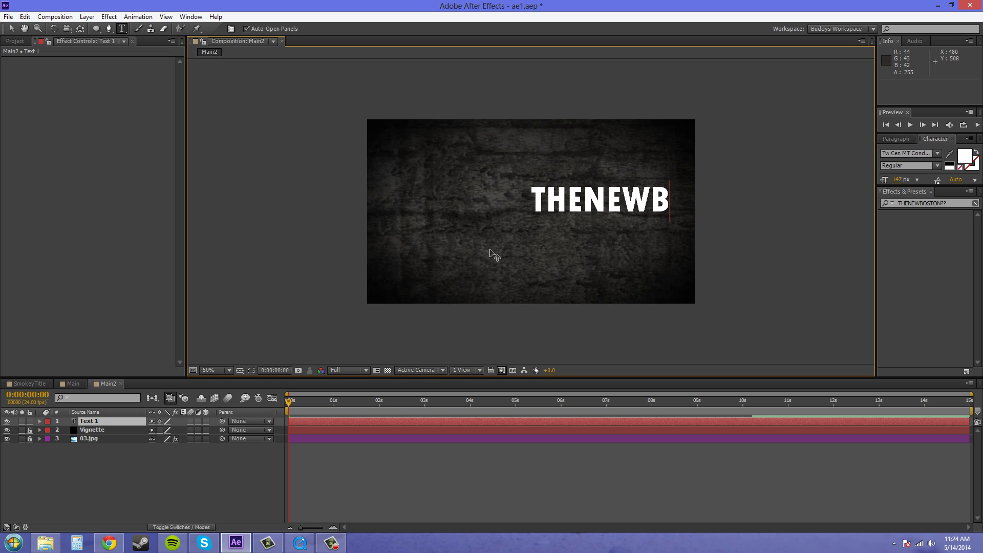
pyautogui.press('BackSpace')
pyautogui.write('OSTON')
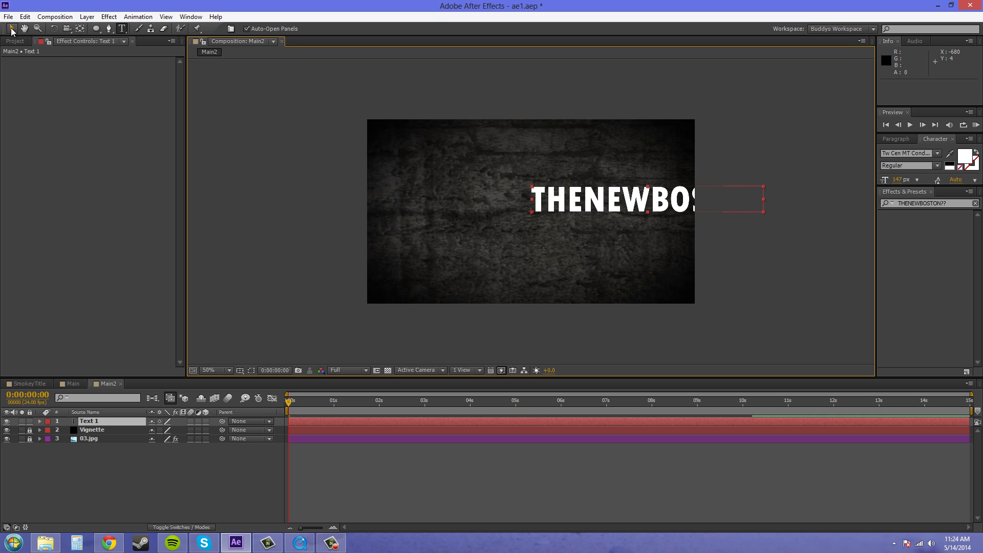
# Step: Drag the THENEWBOSTON text to the comp centre and enlarge the Character panel
pyautogui.click(11, 28)
pyautogui.moveTo(642, 199); pyautogui.dragTo(540, 212)
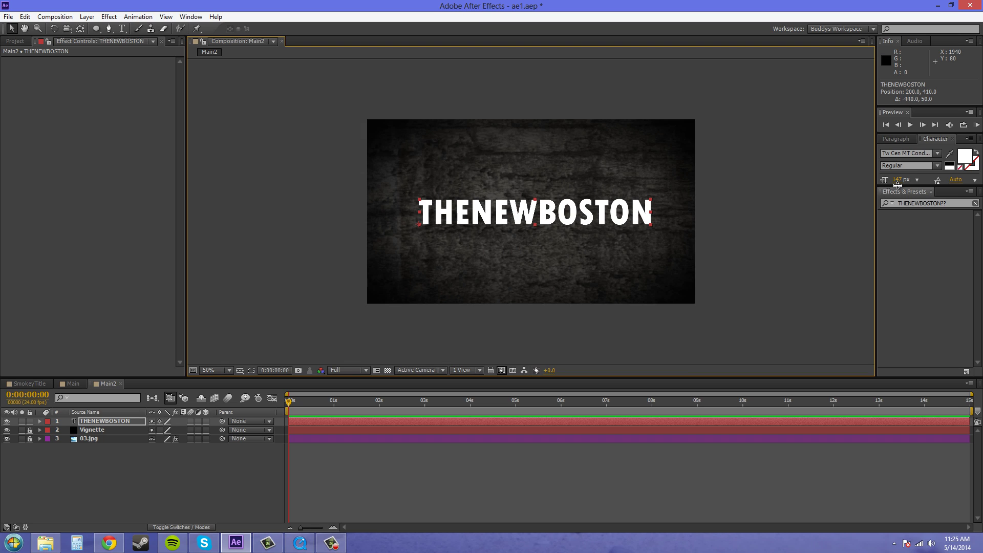
pyautogui.moveTo(897, 187); pyautogui.dragTo(896, 255)
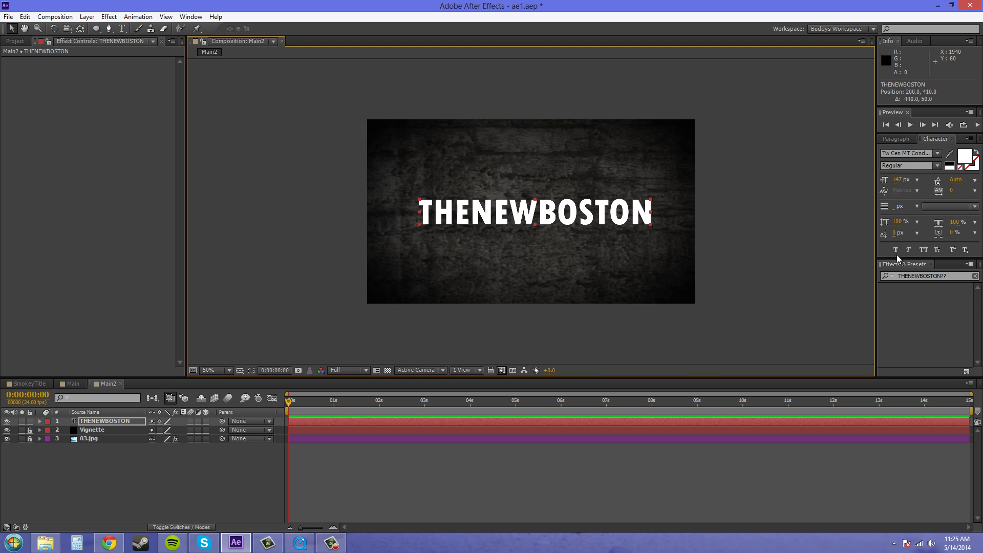
# Step: Check the font list without changing it, then nudge the title up to about 294, 396
pyautogui.click(936, 153)
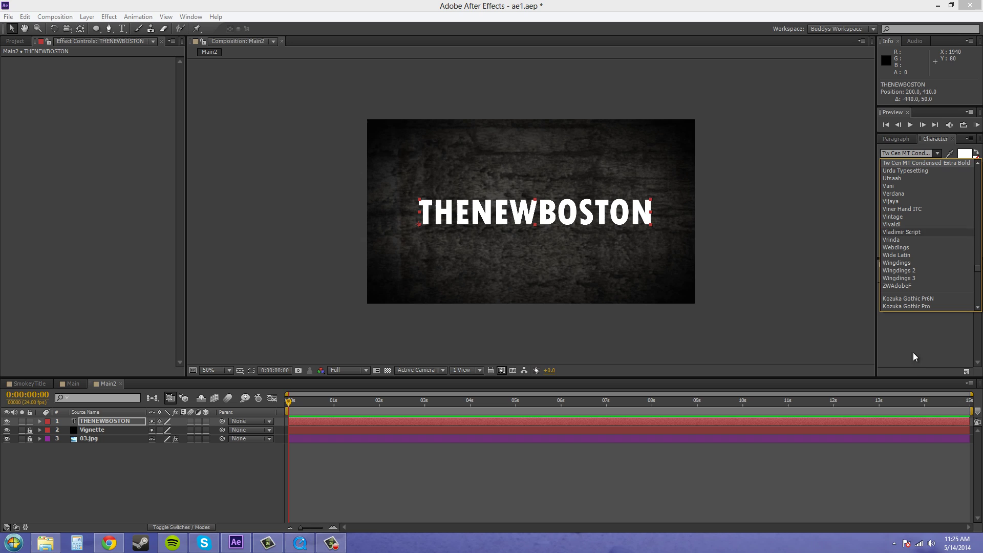
pyautogui.click(950, 357)
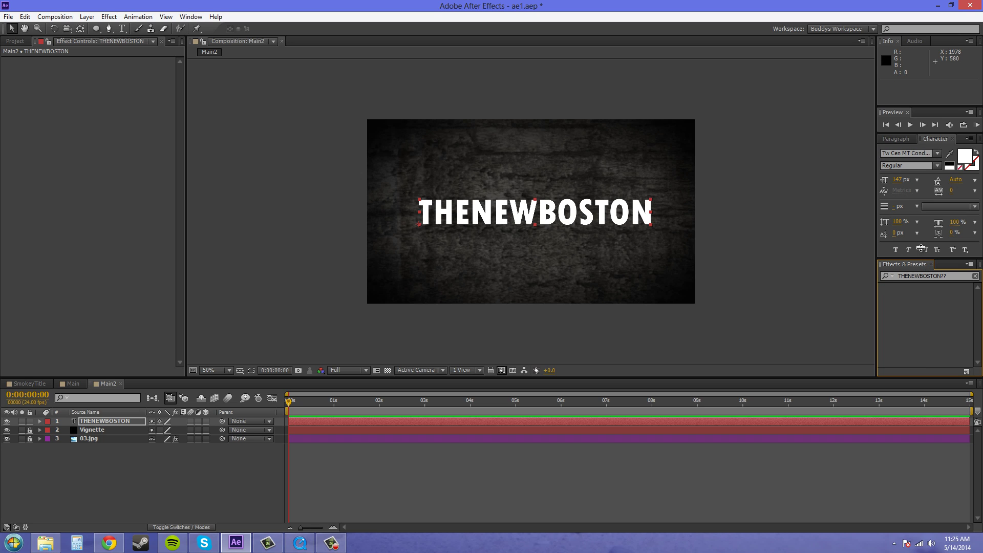
pyautogui.moveTo(921, 252); pyautogui.dragTo(917, 180)
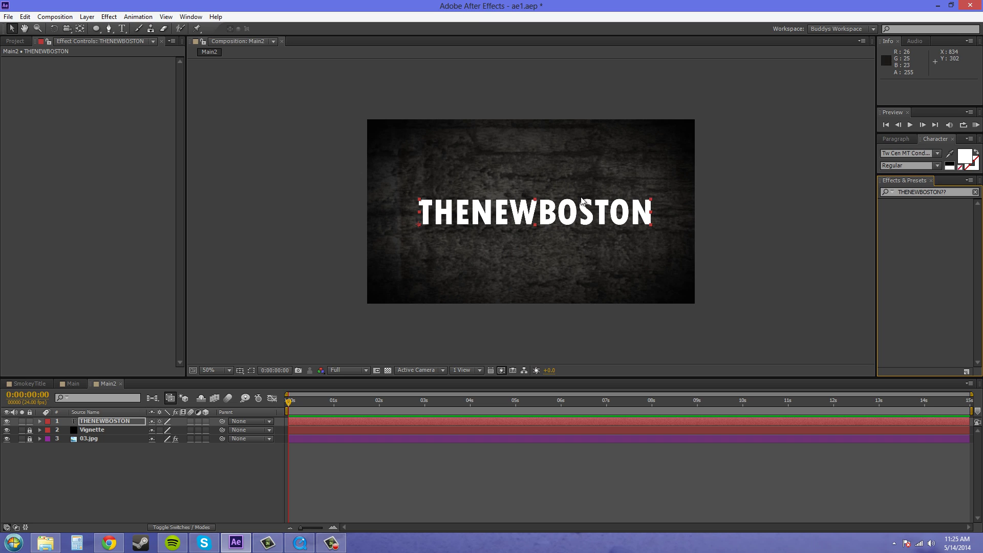
pyautogui.moveTo(580, 212); pyautogui.dragTo(581, 211)
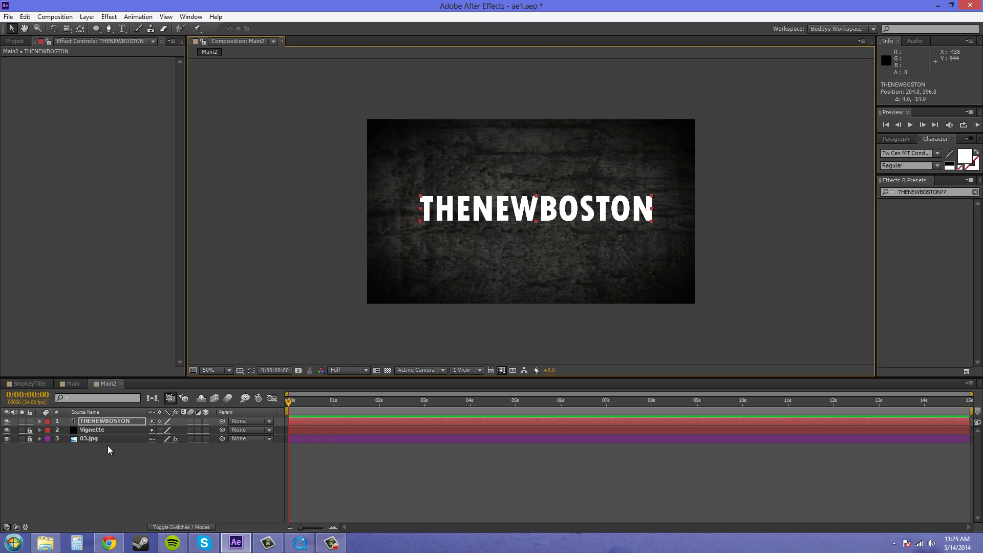
# Step: Move the THENEWBOSTON layer's anchor point to the centre of the text
pyautogui.click(80, 29)
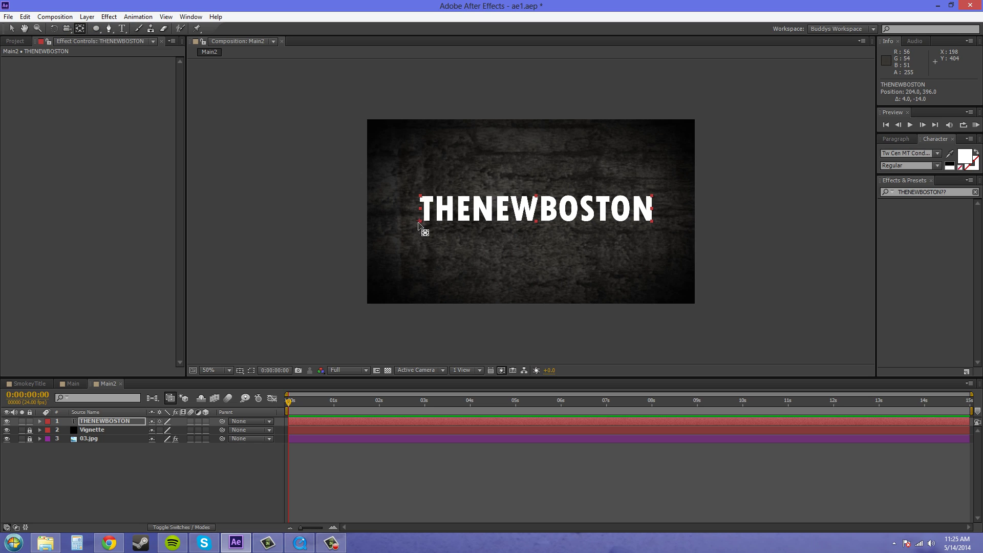
pyautogui.moveTo(423, 225); pyautogui.dragTo(536, 209)
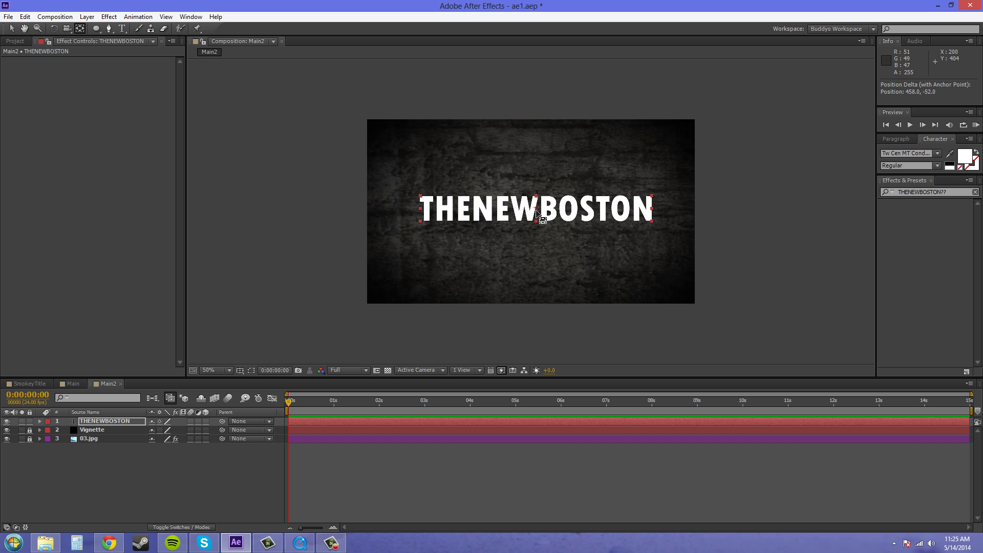
pyautogui.click(118, 421)
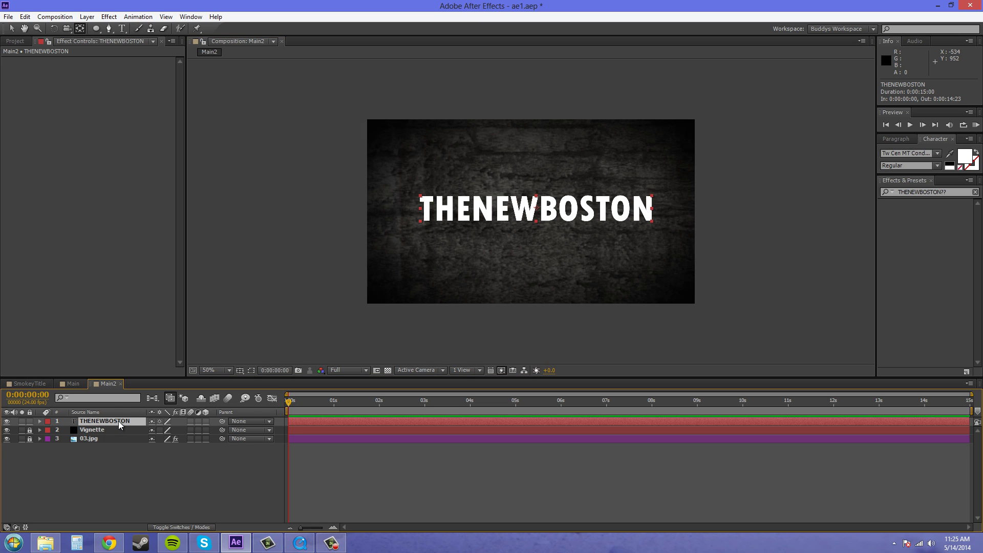
# Step: Scale the THENEWBOSTON text up to 112%, then reselect the layer
pyautogui.press('s')
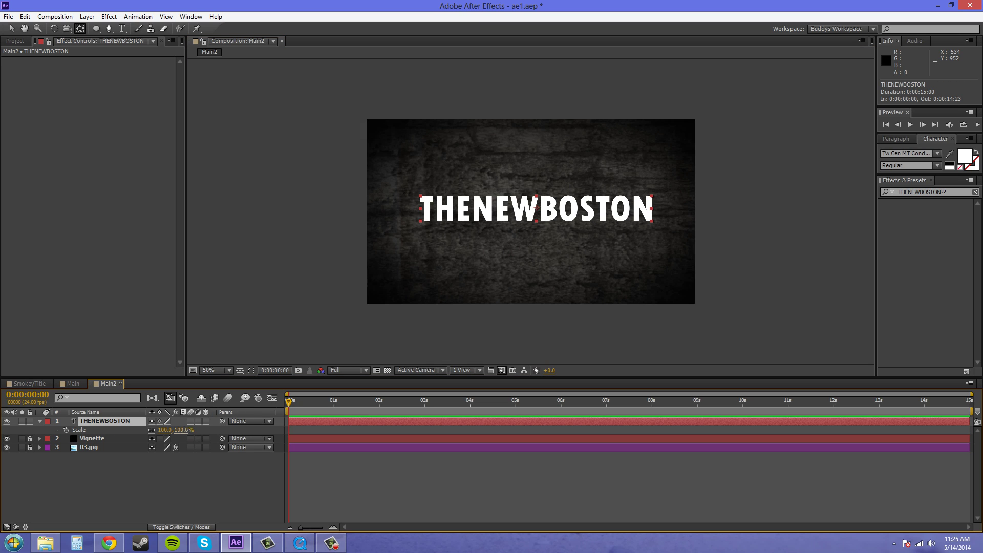
pyautogui.moveTo(187, 429); pyautogui.dragTo(191, 430)
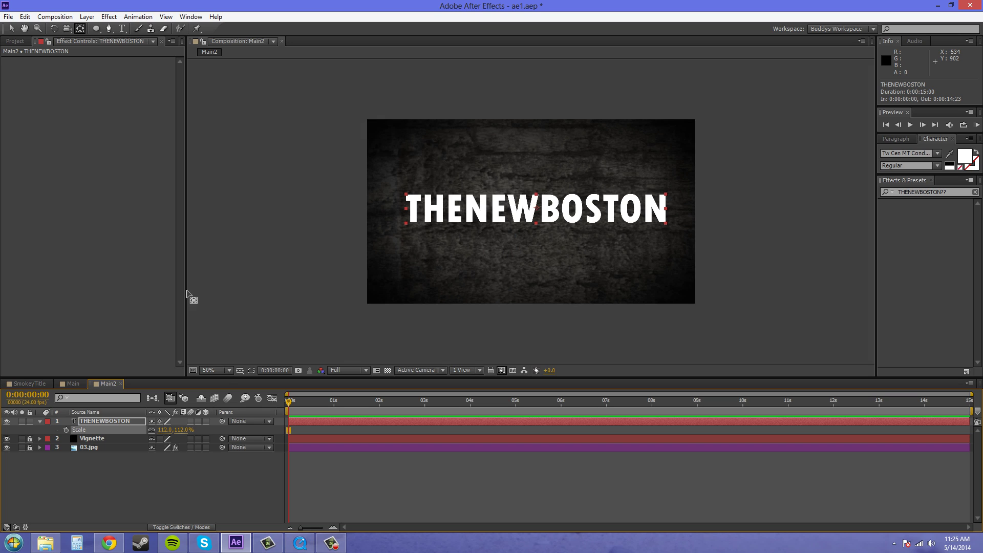
pyautogui.click(11, 29)
pyautogui.click(272, 228)
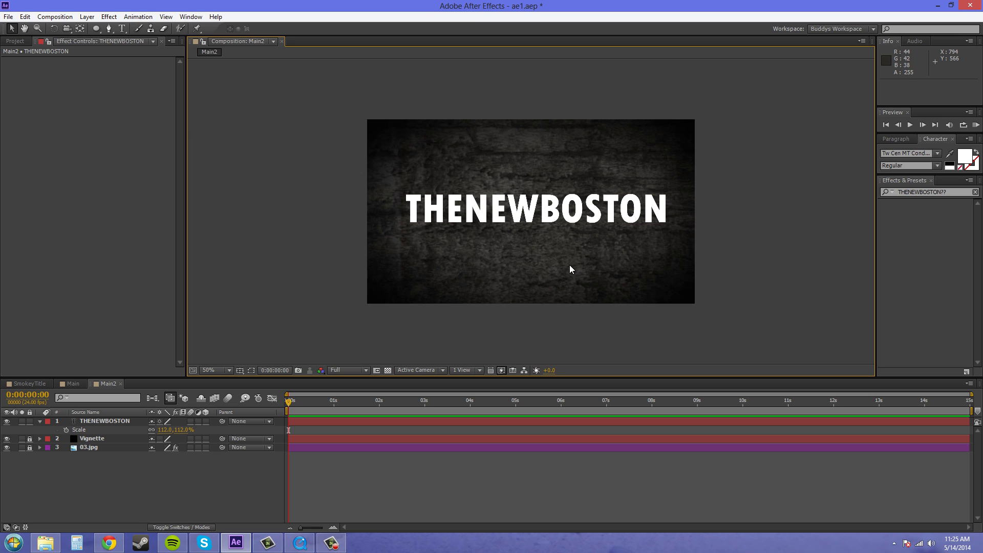
pyautogui.click(97, 423)
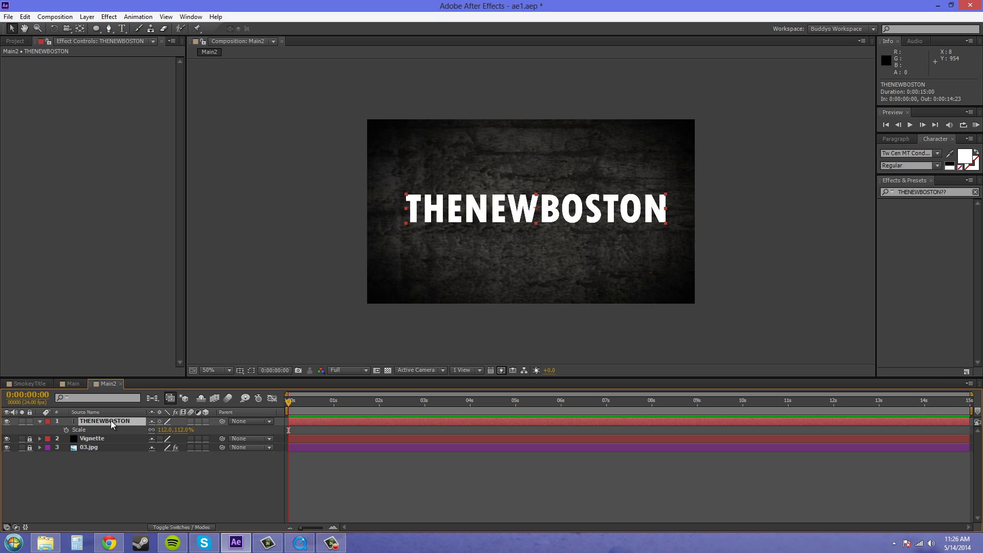
pyautogui.click(299, 542)
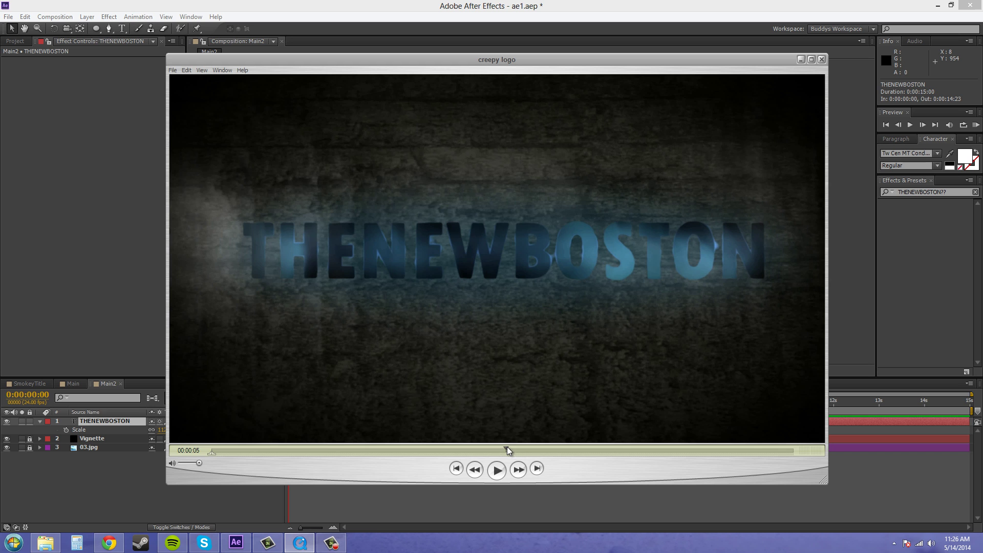
pyautogui.moveTo(507, 447); pyautogui.dragTo(423, 435)
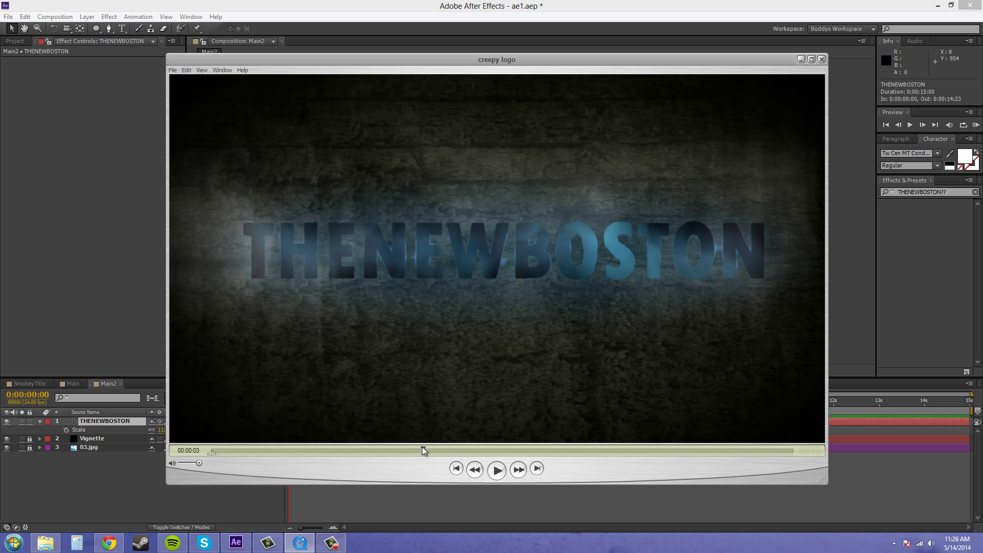
pyautogui.moveTo(422, 447); pyautogui.dragTo(269, 449)
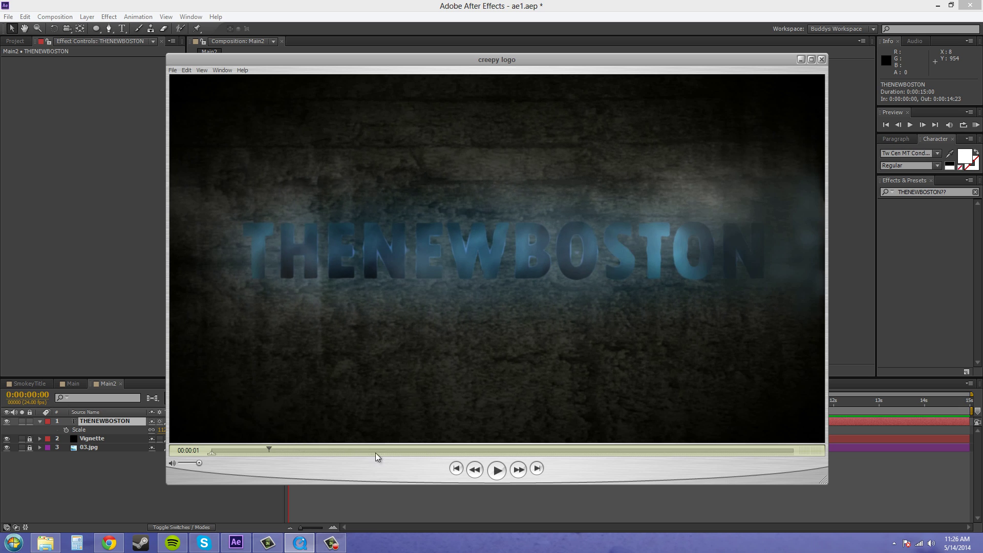
pyautogui.click(800, 59)
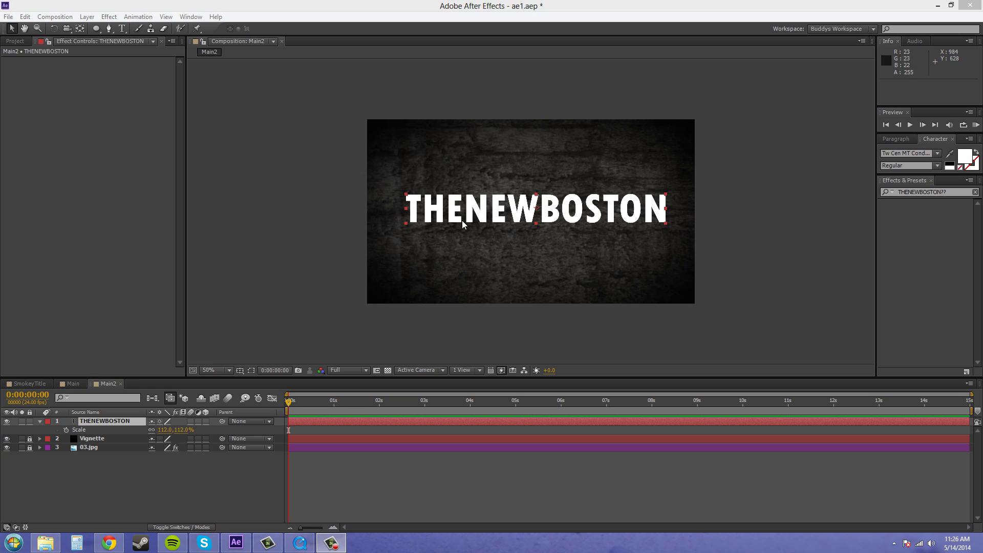
# Step: Create a black comp-size 1280×720 solid named Fractal Noise at the top of Main2
pyautogui.click(103, 470)
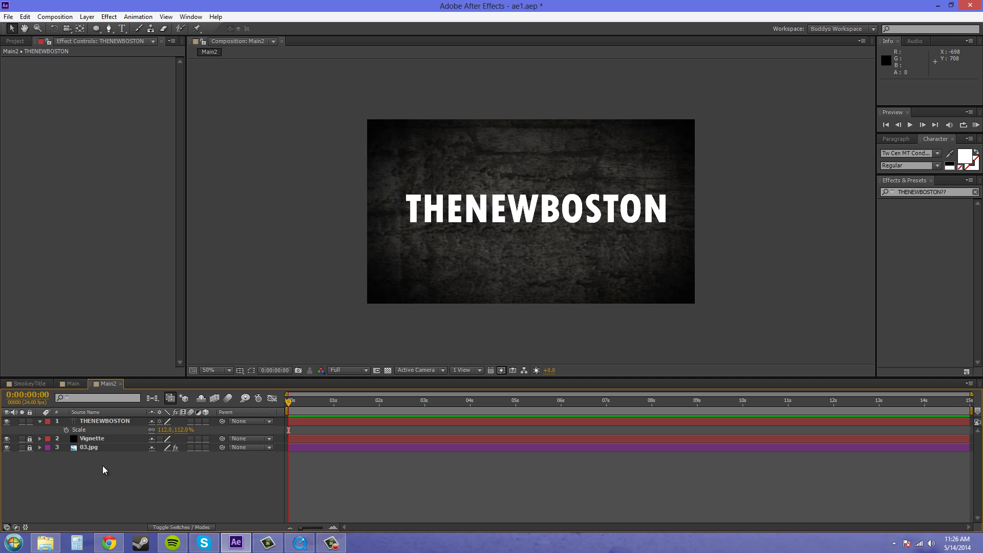
pyautogui.click(87, 16)
pyautogui.moveTo(99, 29)
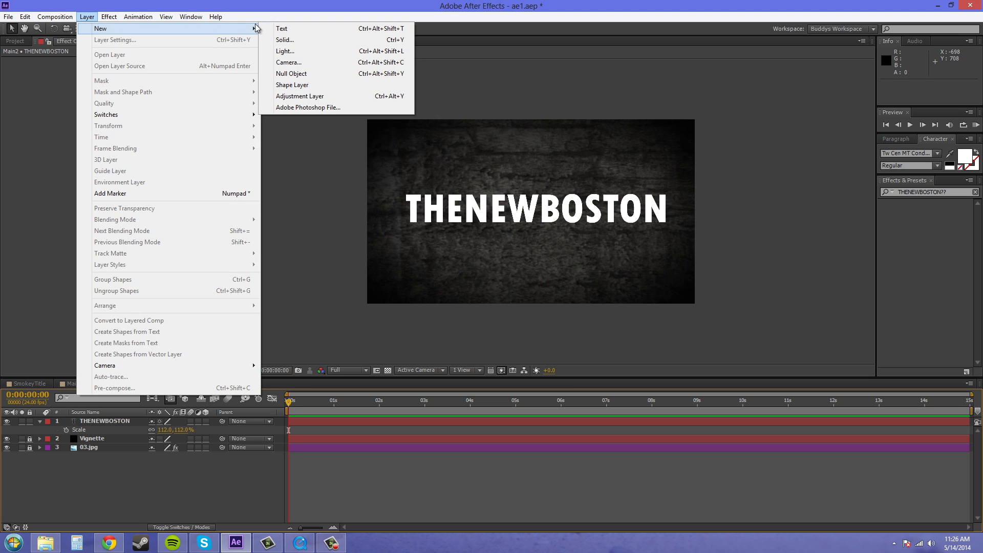
pyautogui.click(284, 39)
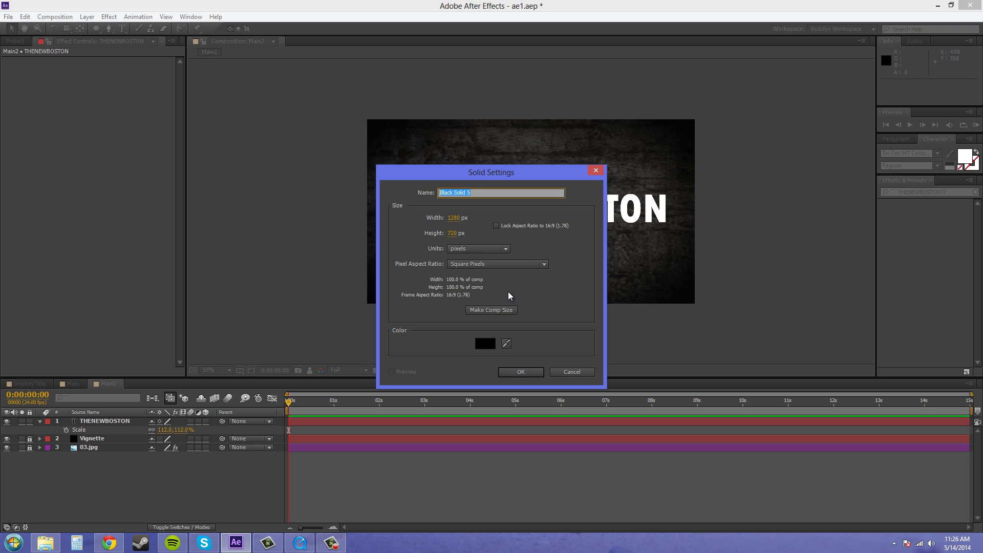
pyautogui.write('Fractal Noise')
pyautogui.click(499, 310)
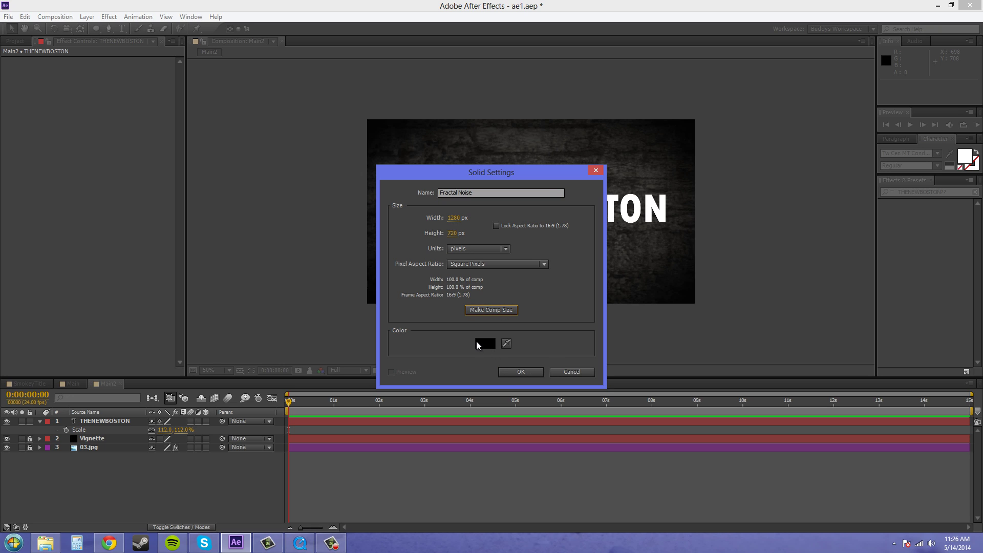
pyautogui.click(518, 375)
pyautogui.click(518, 371)
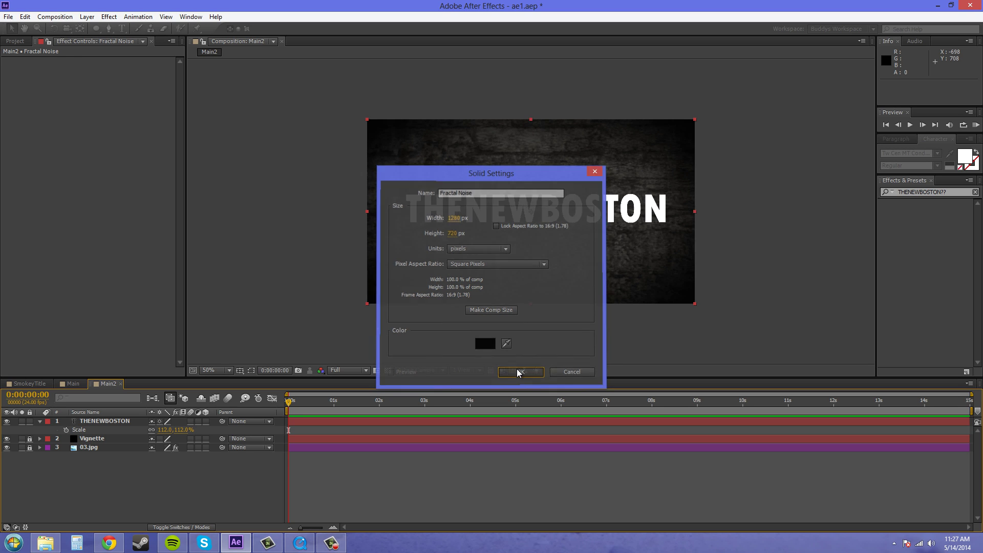
# Step: Search effects for 'Fractil' and drop Fractal Noise onto the Fractal Noise solid
pyautogui.click(946, 194)
pyautogui.press('BackSpace')
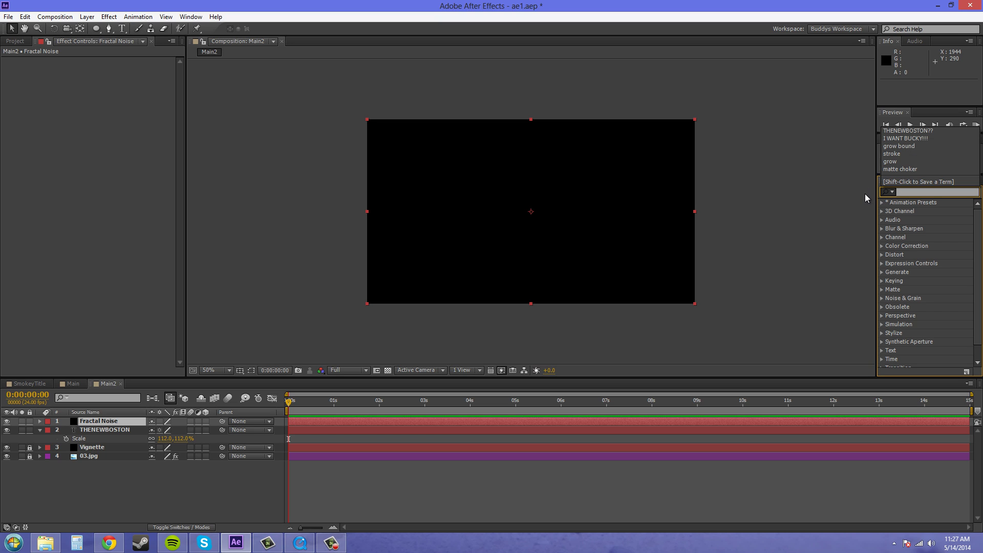
pyautogui.click(912, 194)
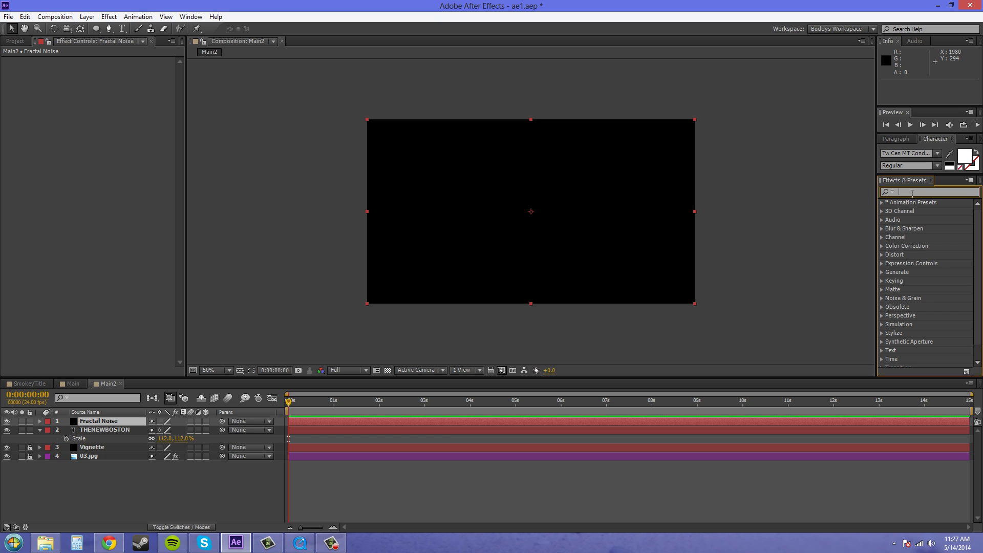
pyautogui.write('Fractia')
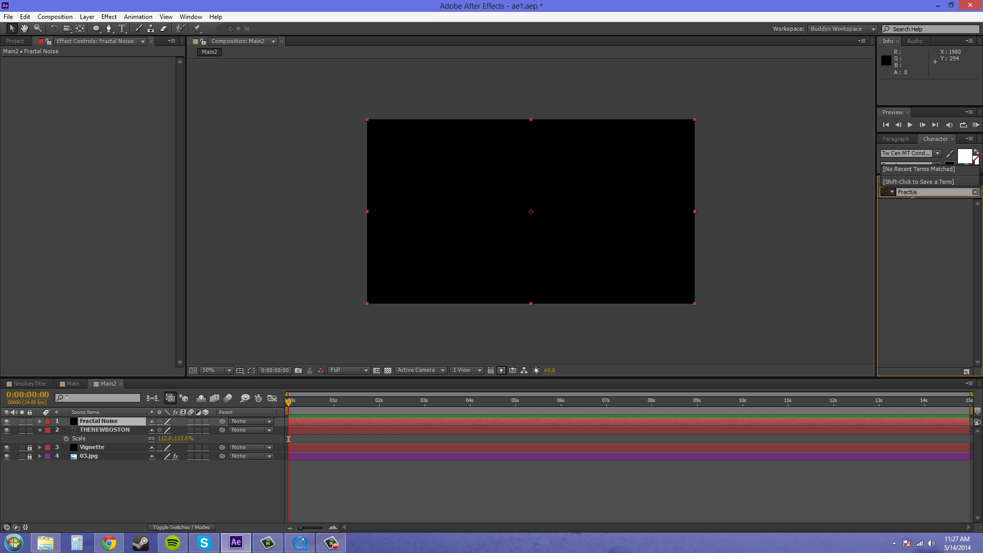
pyautogui.write('l')
pyautogui.moveTo(907, 213); pyautogui.dragTo(542, 237)
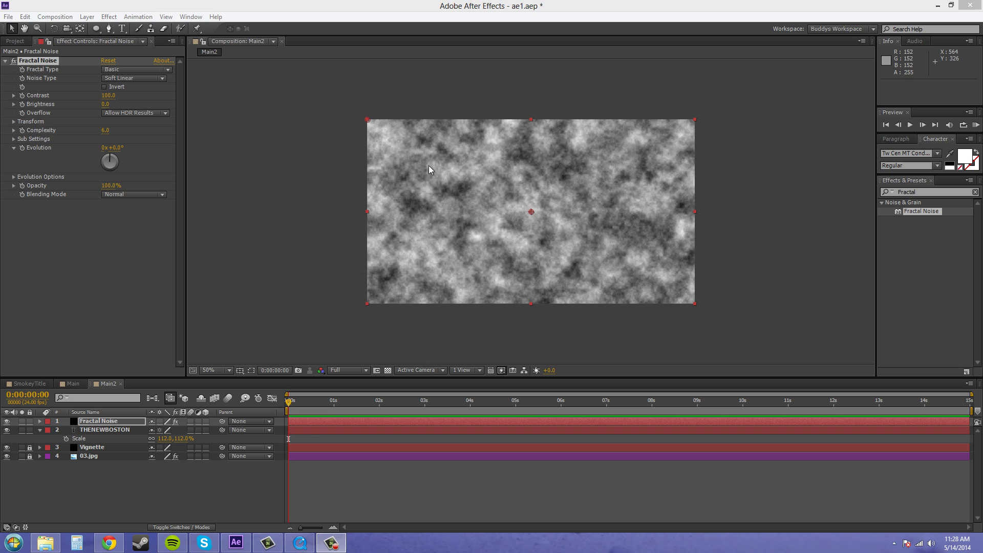
# Step: Try Fractal Noise Contrast values of 0 and 40, then undo back to 100
pyautogui.click(108, 96)
pyautogui.write('0')
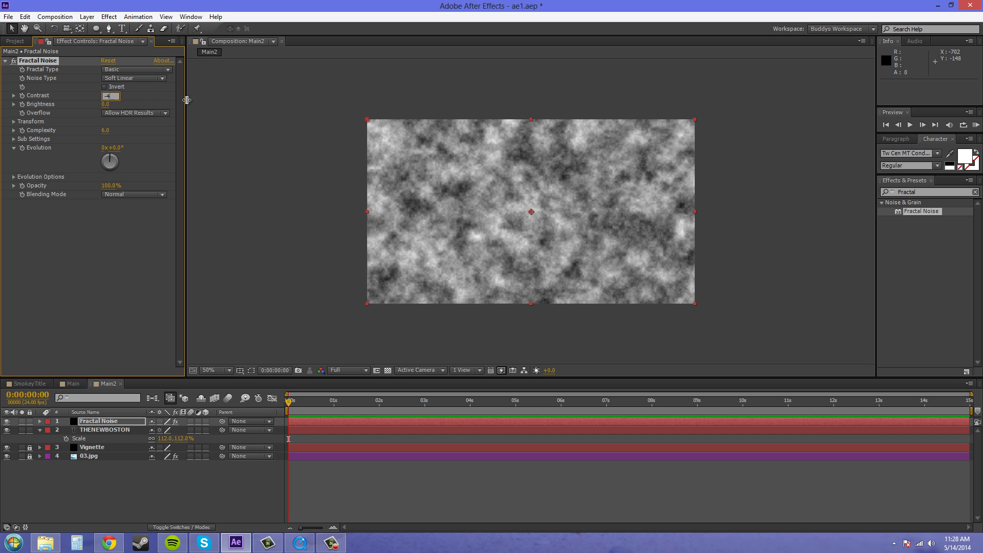
pyautogui.press('Return')
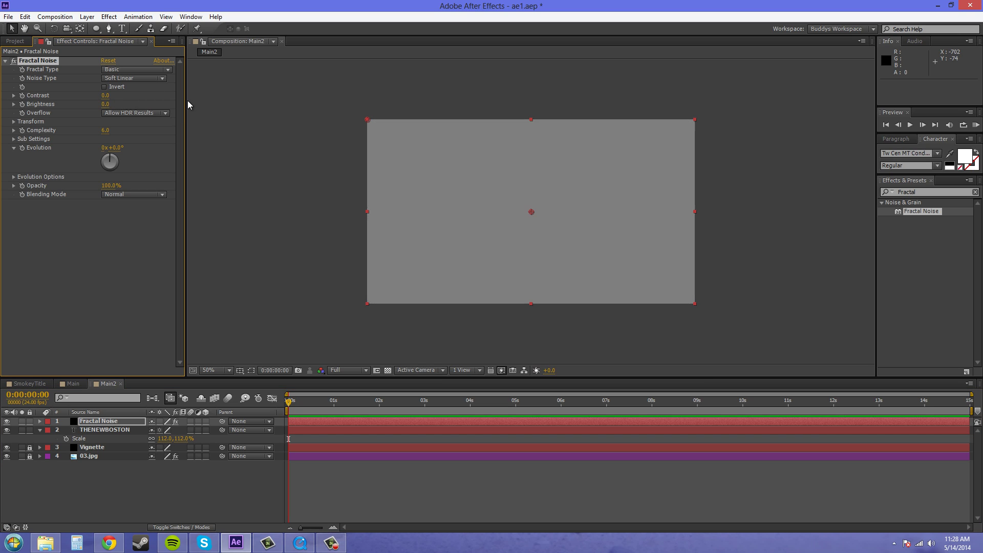
pyautogui.click(106, 95)
pyautogui.write('40')
pyautogui.press('Return')
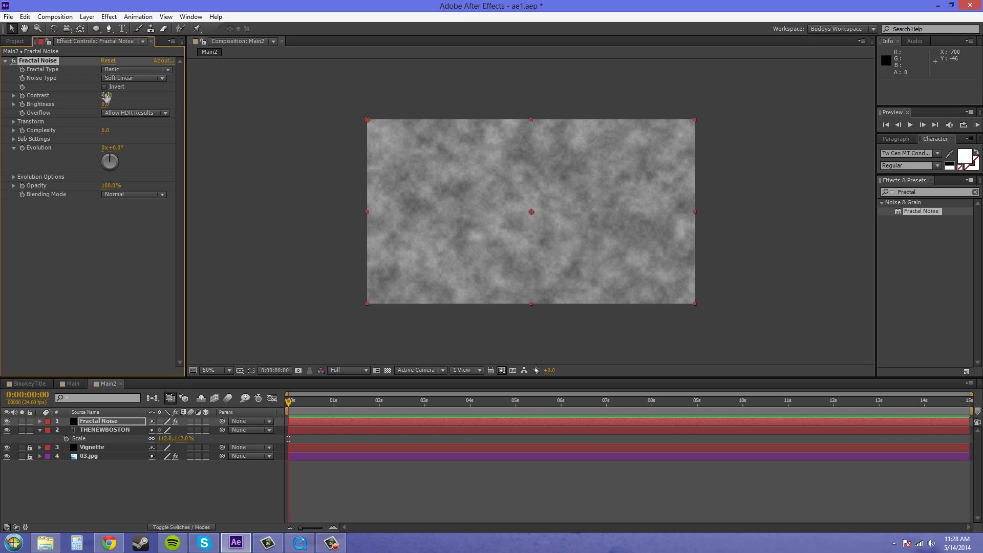
pyautogui.hotkey('ctrl', 'z')
pyautogui.hotkey('ctrl', 'z')
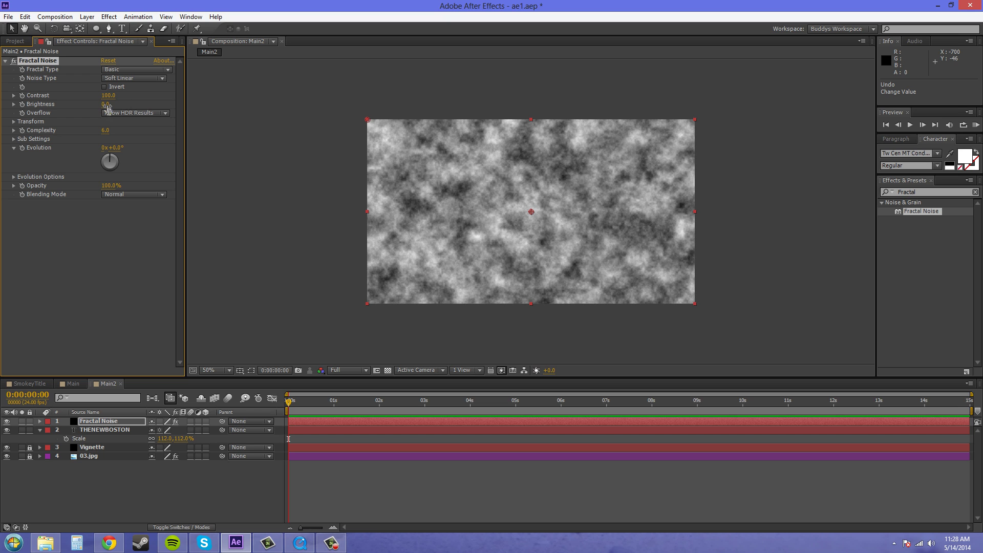
# Step: Set Fractal Noise Brightness to -40 and Contrast to 75
pyautogui.moveTo(106, 104); pyautogui.dragTo(88, 106)
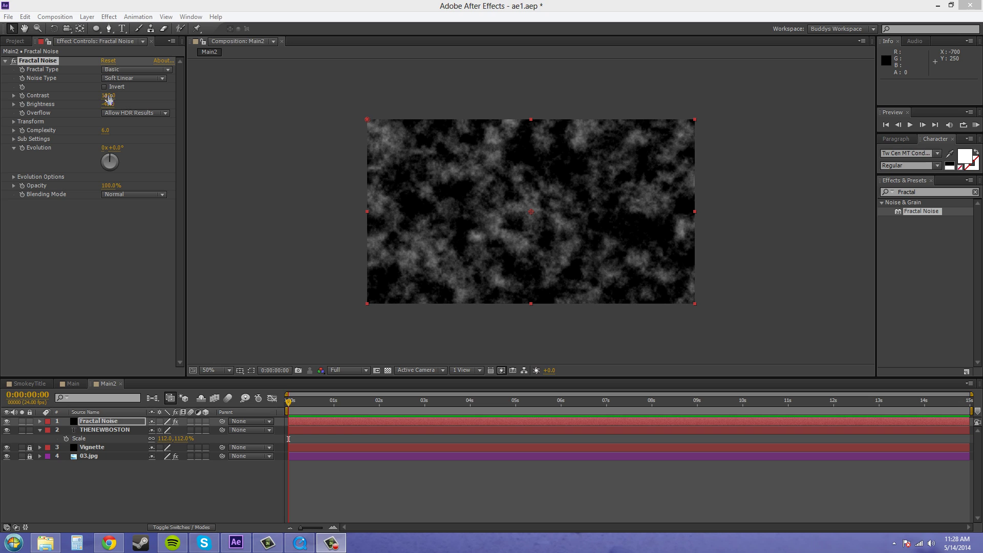
pyautogui.moveTo(109, 95); pyautogui.dragTo(102, 96)
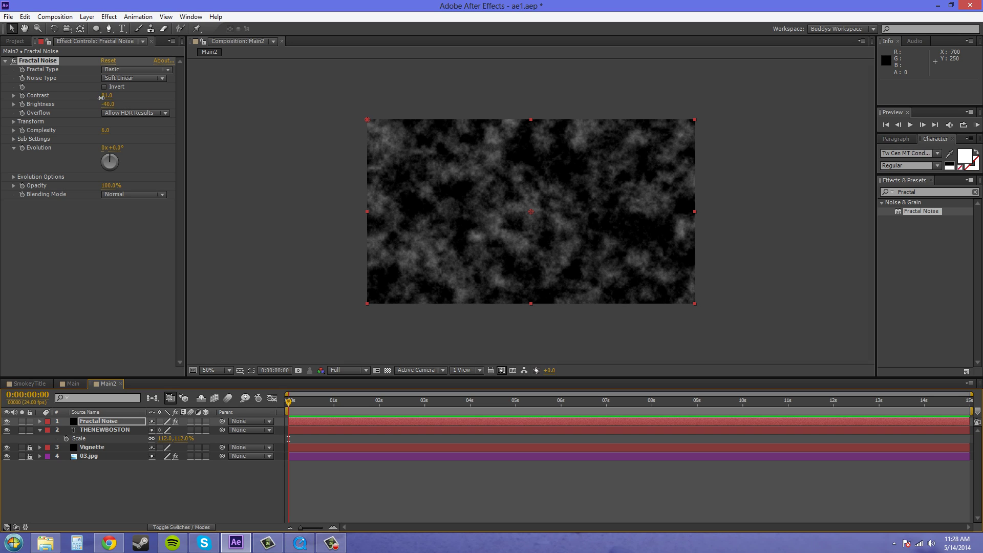
pyautogui.moveTo(101, 98); pyautogui.dragTo(101, 99)
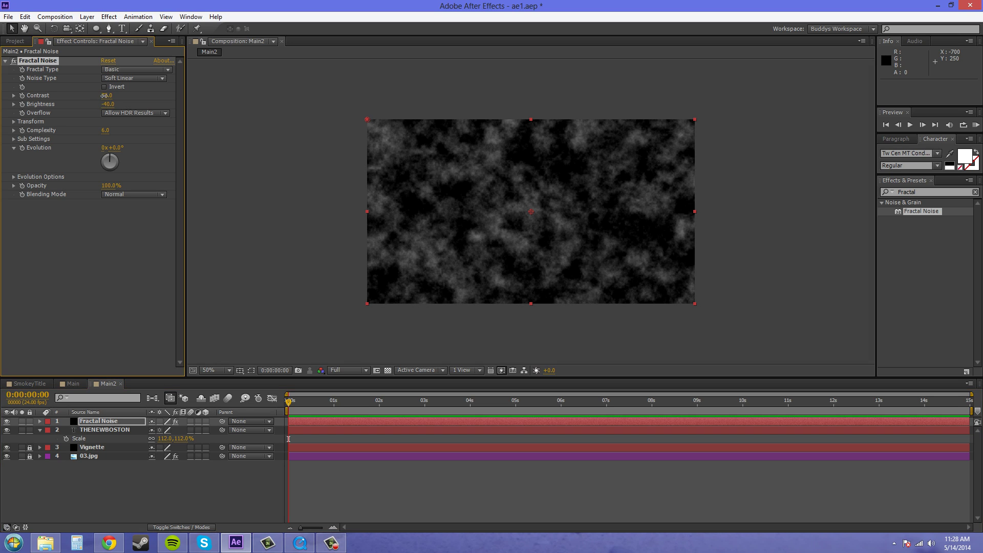
pyautogui.click(106, 95)
pyautogui.write('5')
pyautogui.doubleClick(111, 97)
pyautogui.write('75')
pyautogui.press('Return')
pyautogui.click(113, 262)
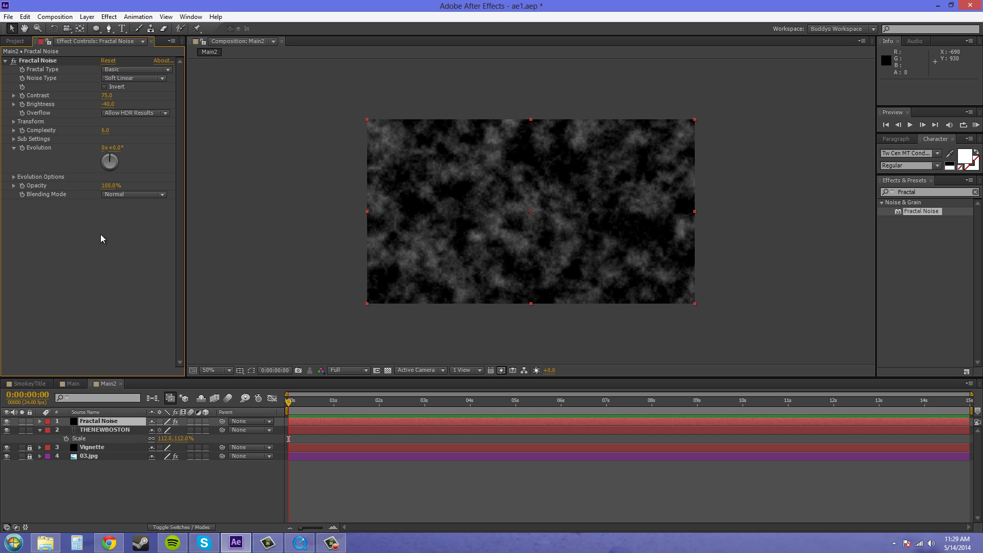
# Step: Set Fractal Noise Transform Scale to 375 and Blending Mode to None
pyautogui.click(14, 122)
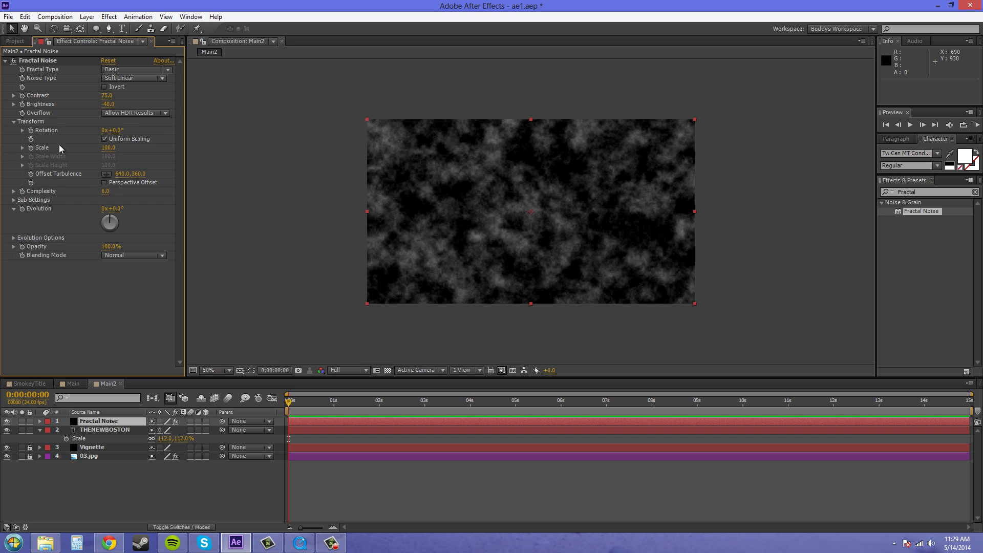
pyautogui.click(105, 147)
pyautogui.write('375')
pyautogui.click(151, 162)
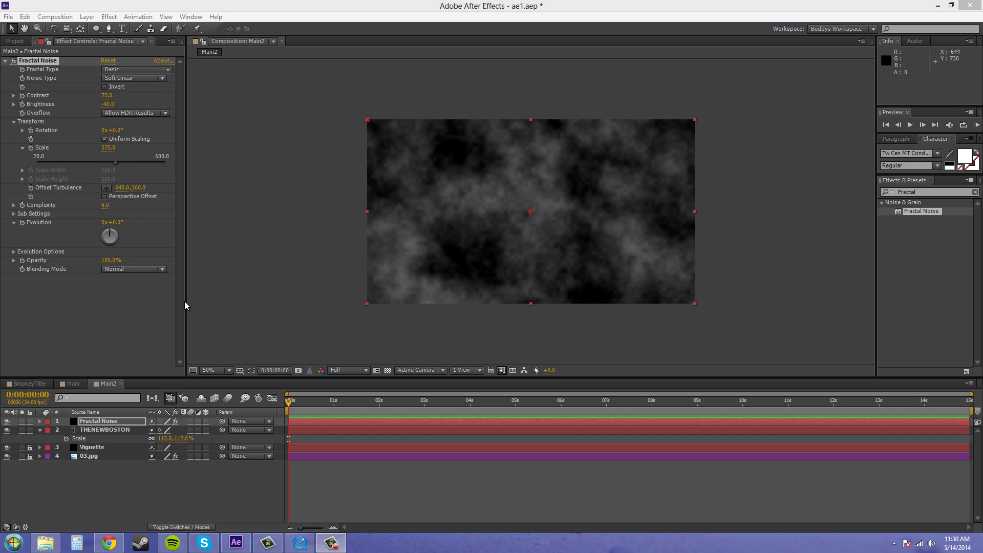
pyautogui.click(130, 272)
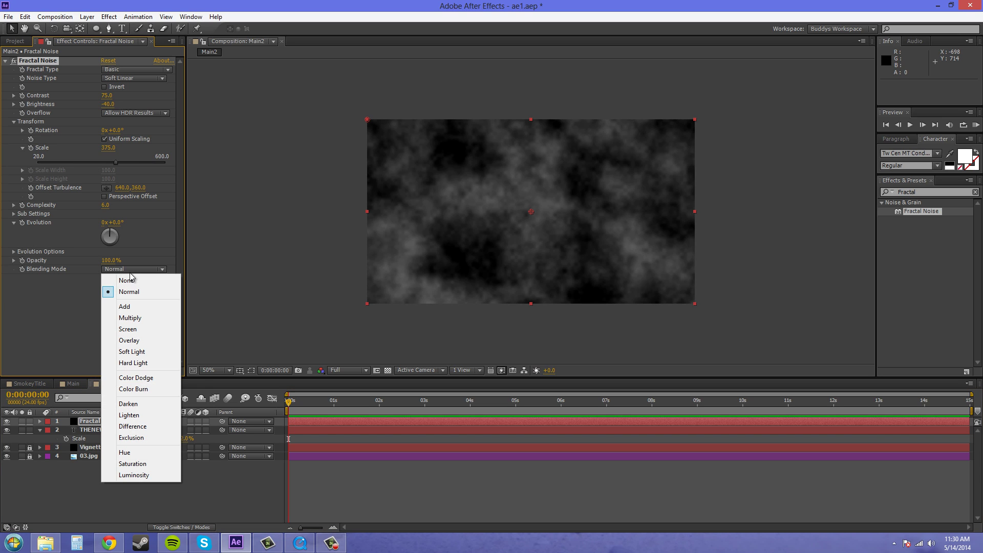
pyautogui.click(128, 279)
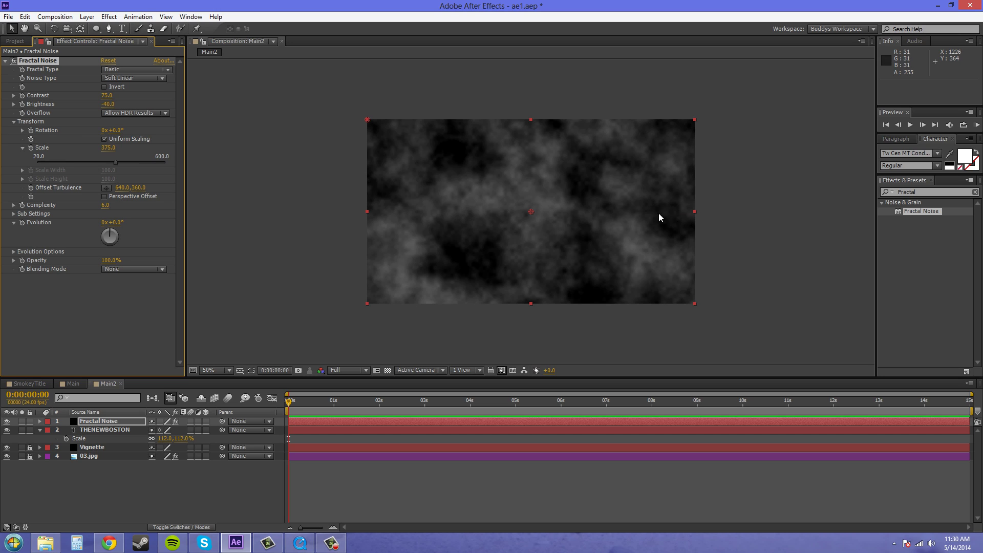
# Step: At 0:00, keyframe Offset Turbulence at the layer's left edge, about -4, 360
pyautogui.click(289, 406)
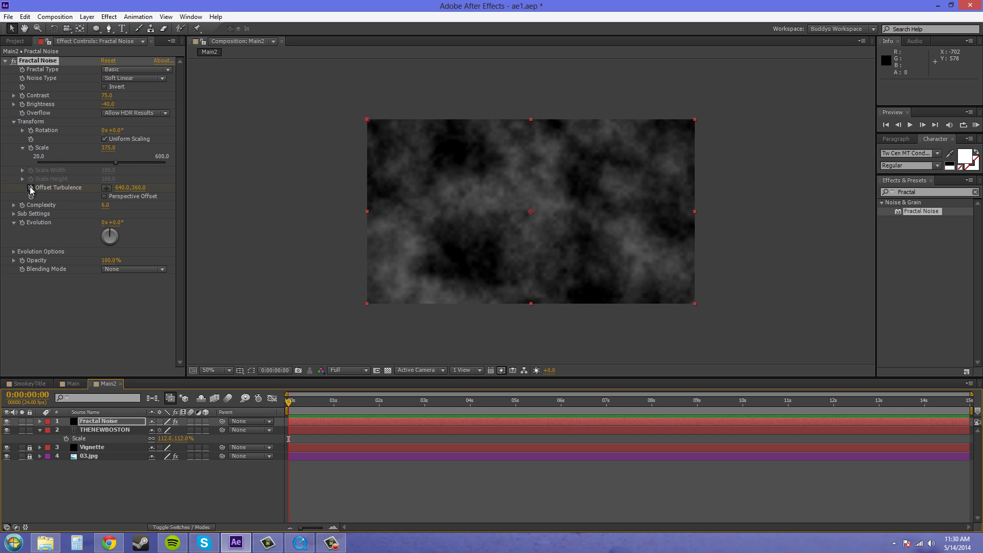
pyautogui.click(31, 188)
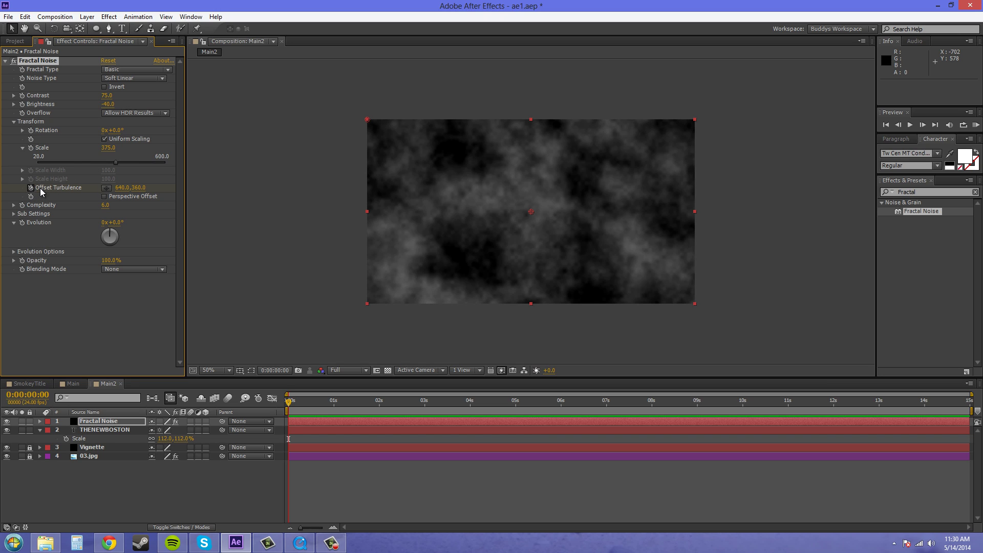
pyautogui.click(105, 188)
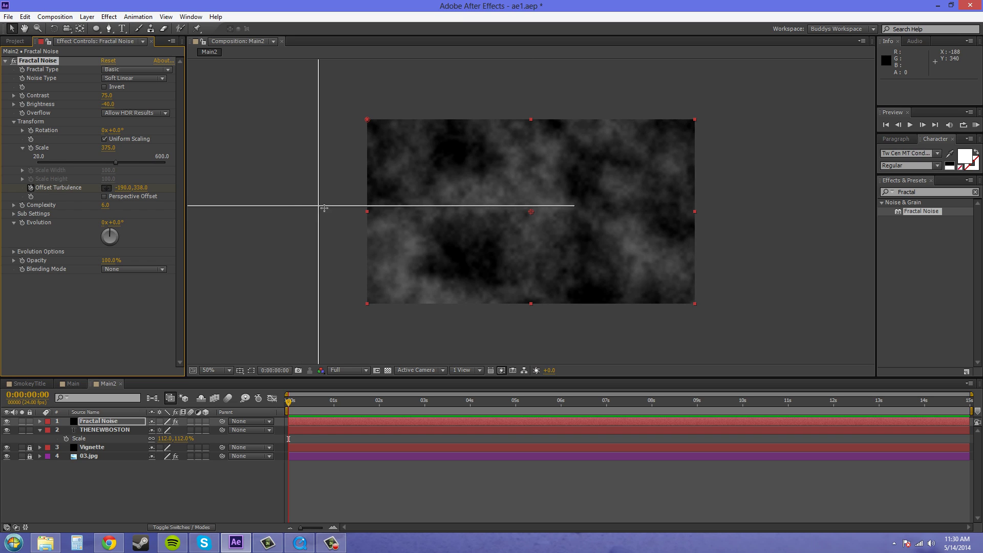
pyautogui.click(366, 211)
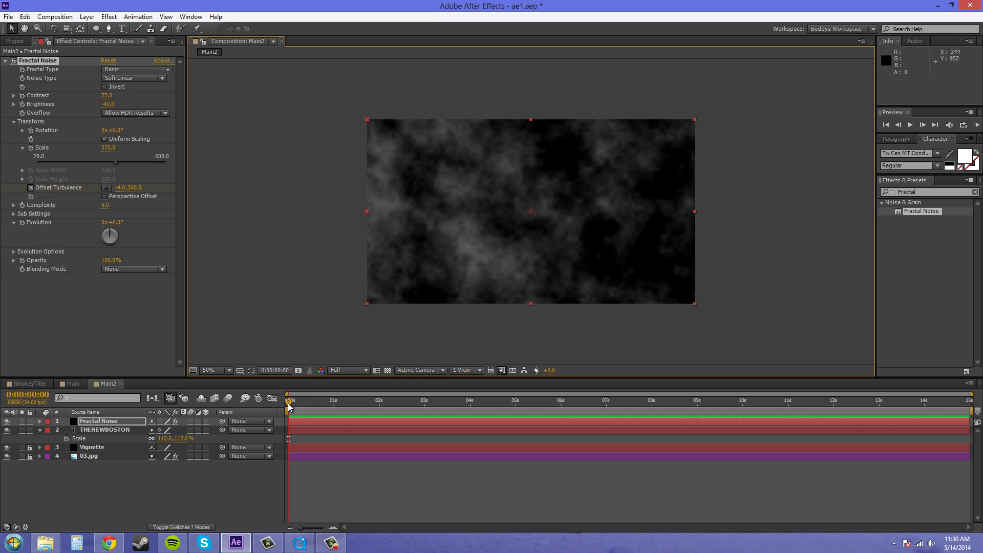
# Step: At the last frame, set Offset Turbulence to the right edge, 1282, 376, then preview
pyautogui.moveTo(494, 405); pyautogui.dragTo(969, 405)
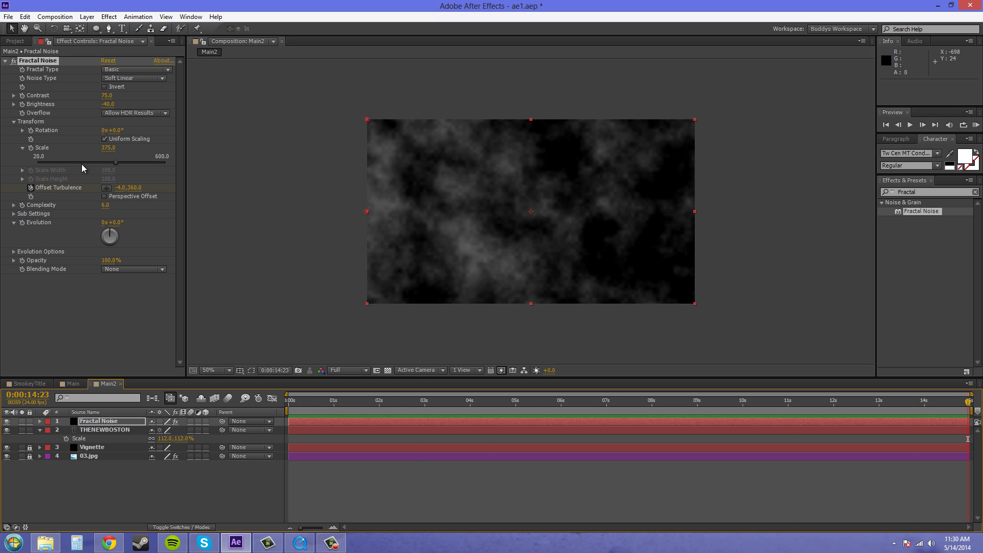
pyautogui.click(105, 187)
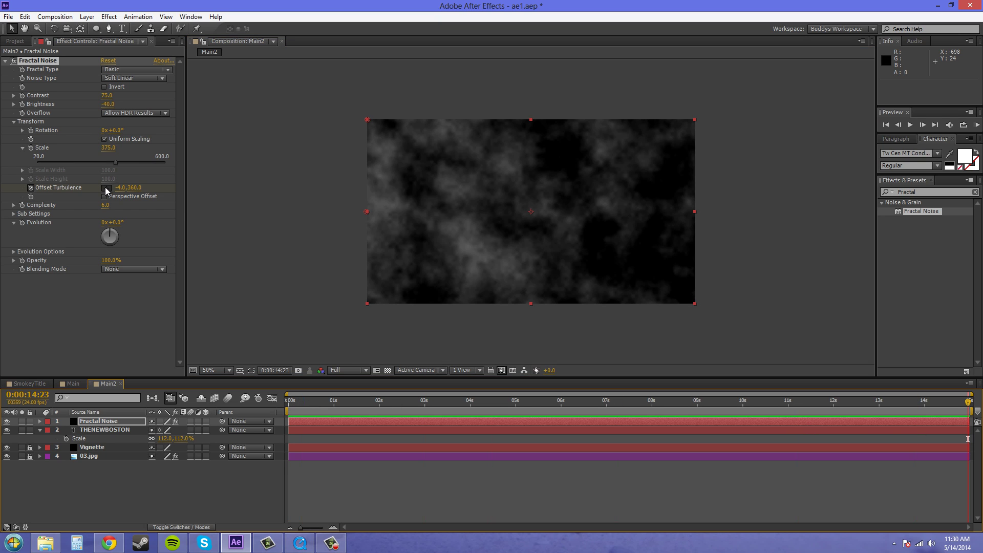
pyautogui.click(695, 216)
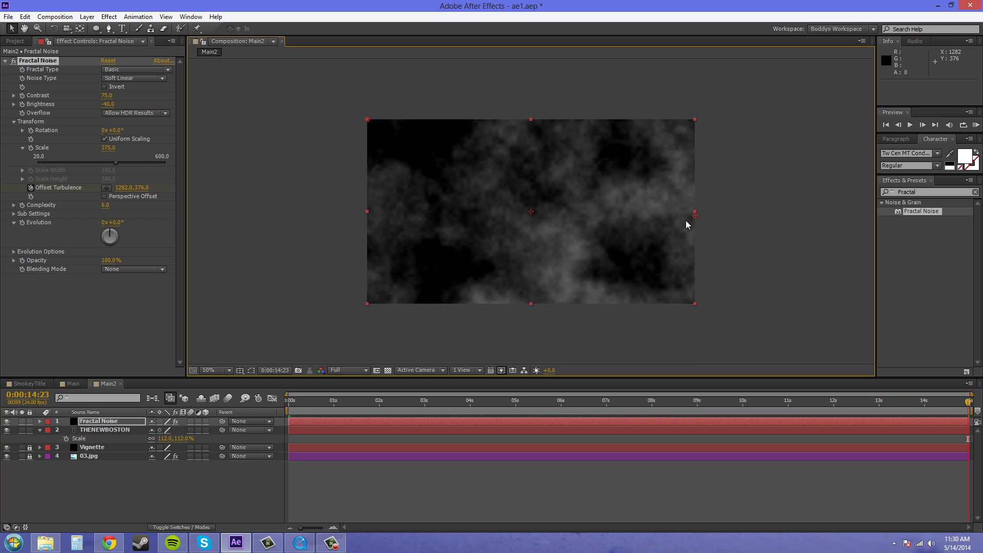
pyautogui.click(290, 405)
pyautogui.moveTo(295, 410); pyautogui.dragTo(263, 404)
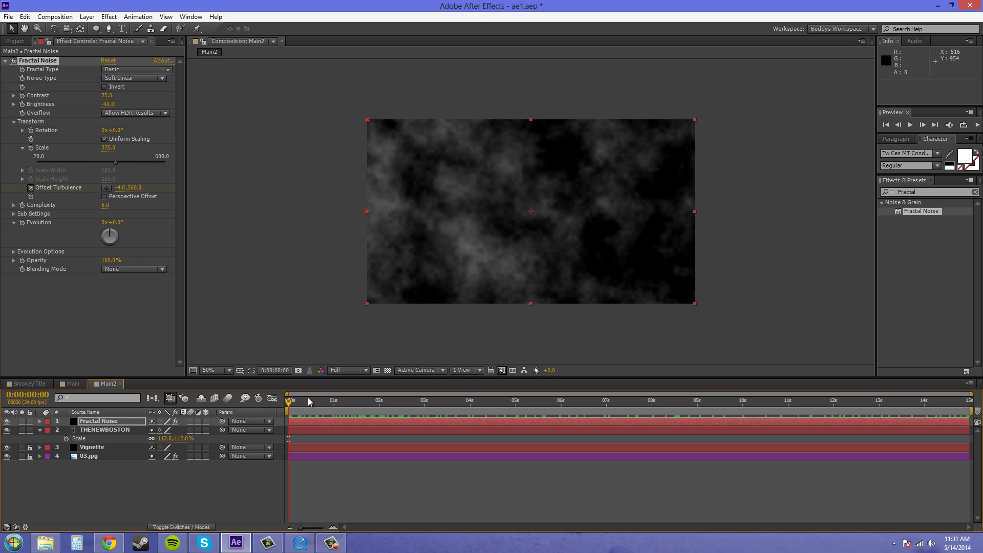
# Step: Keyframe Evolution from 0x+0° at the start to 1x+0° at the last frame
pyautogui.click(21, 223)
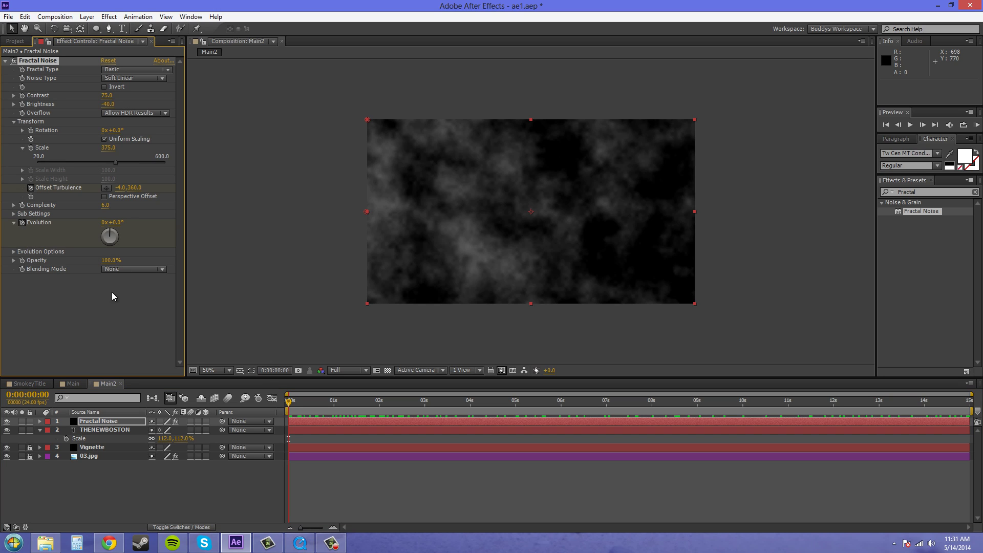
pyautogui.moveTo(288, 401); pyautogui.dragTo(820, 409)
pyautogui.moveTo(925, 432); pyautogui.dragTo(954, 419)
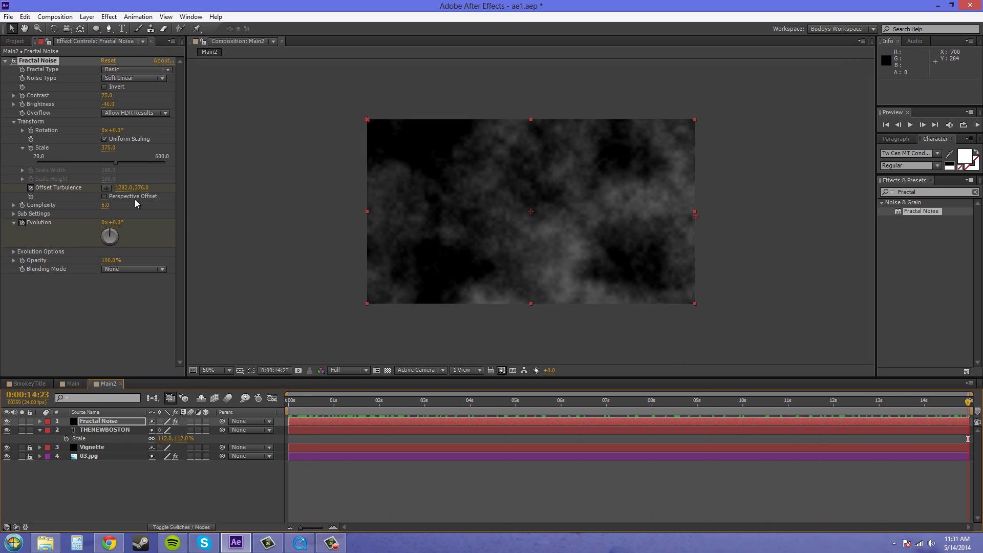
pyautogui.click(104, 223)
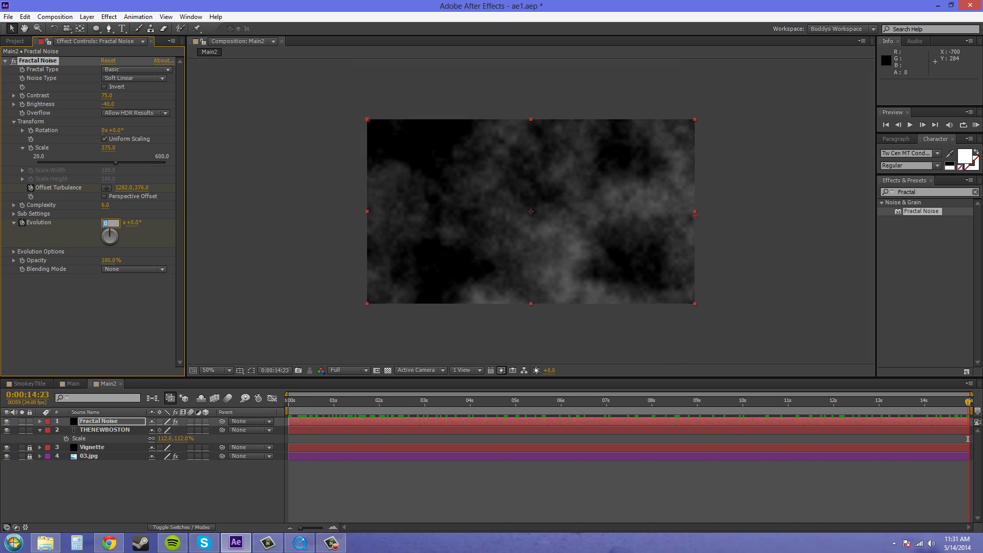
pyautogui.write('1')
pyautogui.press('Return')
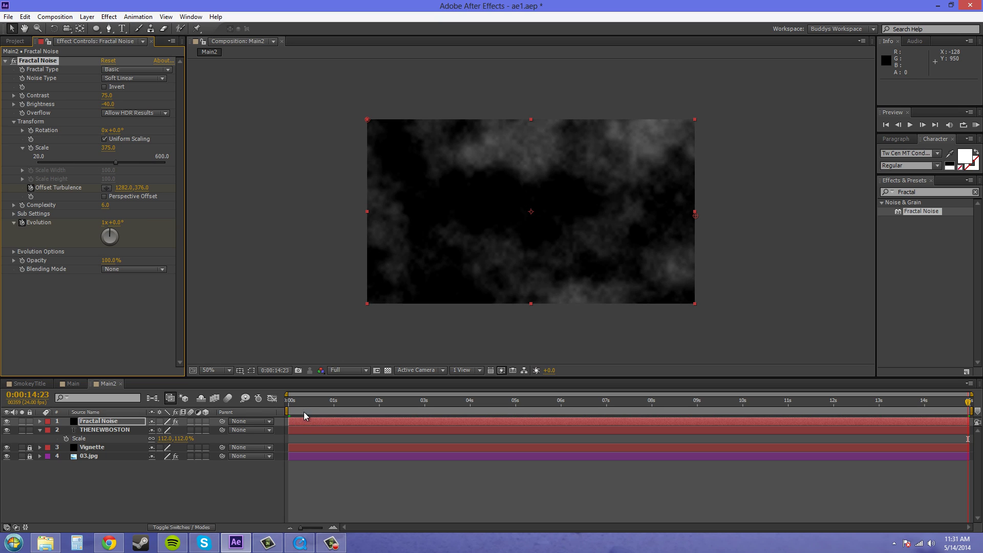
pyautogui.moveTo(303, 410); pyautogui.dragTo(289, 428)
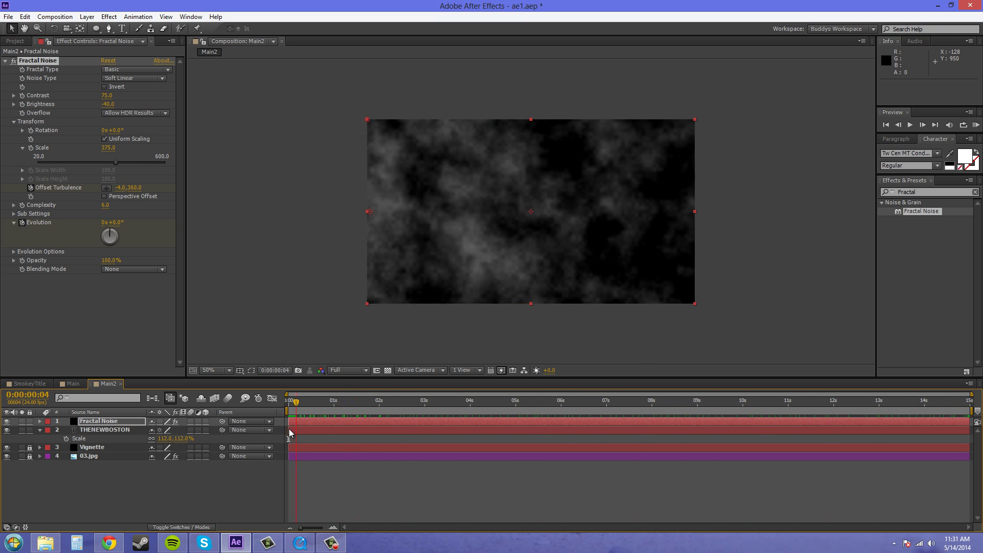
# Step: Collapse the Fractal Noise settings and apply CC Vector Blur from Blur & Sharpen to the noise layer
pyautogui.click(7, 64)
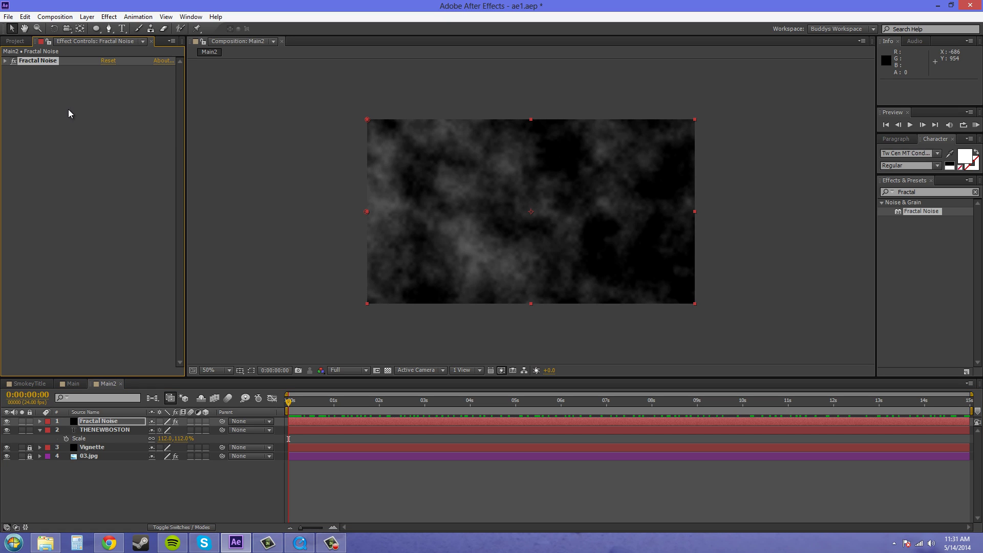
pyautogui.click(108, 17)
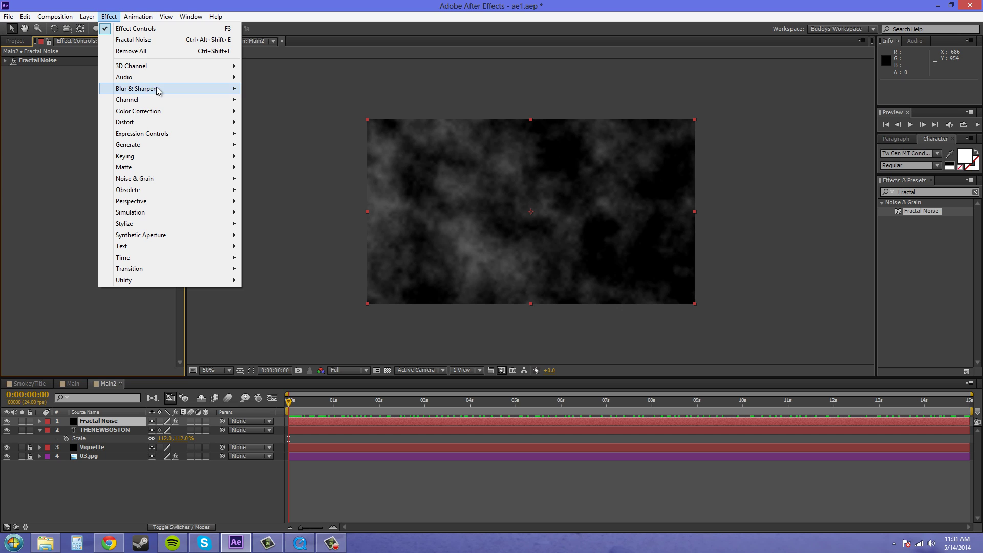
pyautogui.moveTo(154, 89)
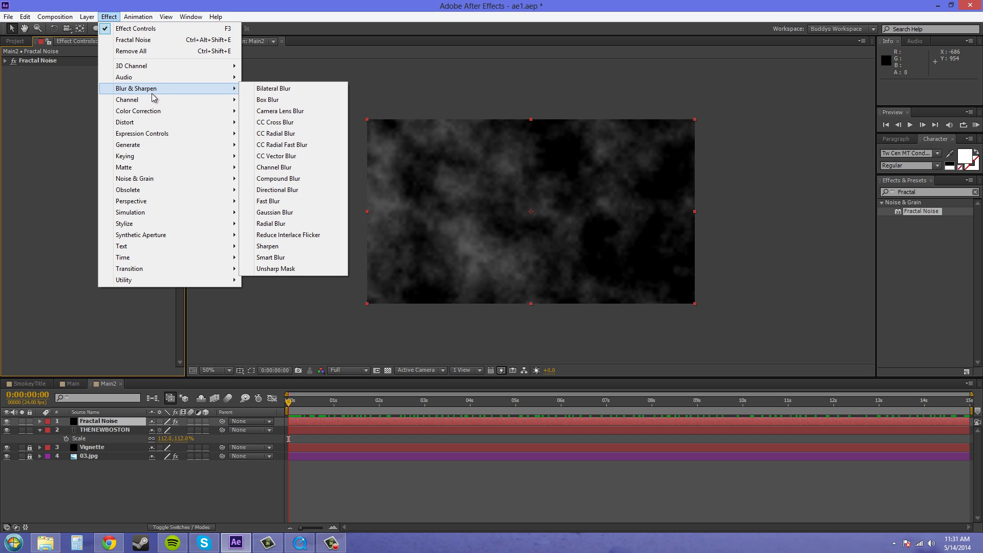
pyautogui.moveTo(150, 135)
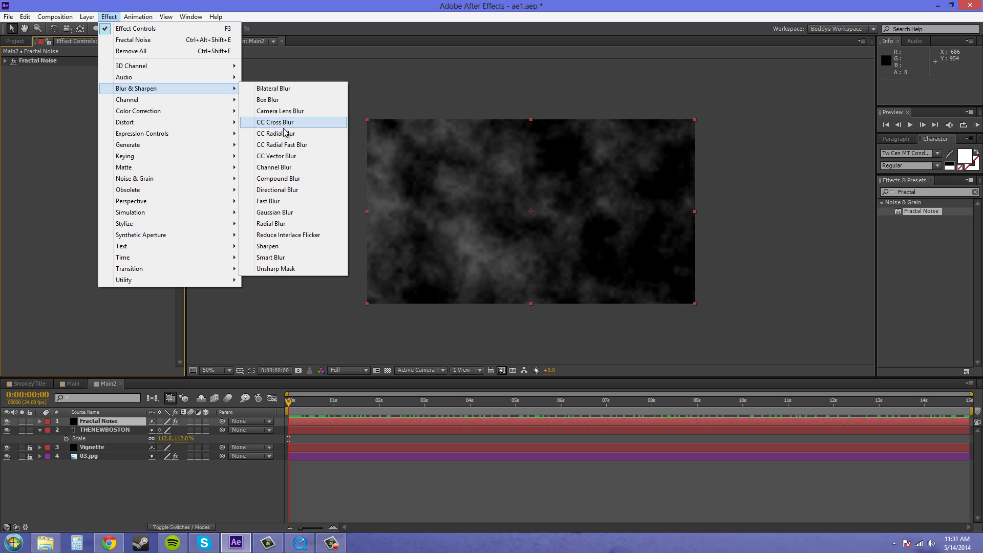
pyautogui.click(279, 159)
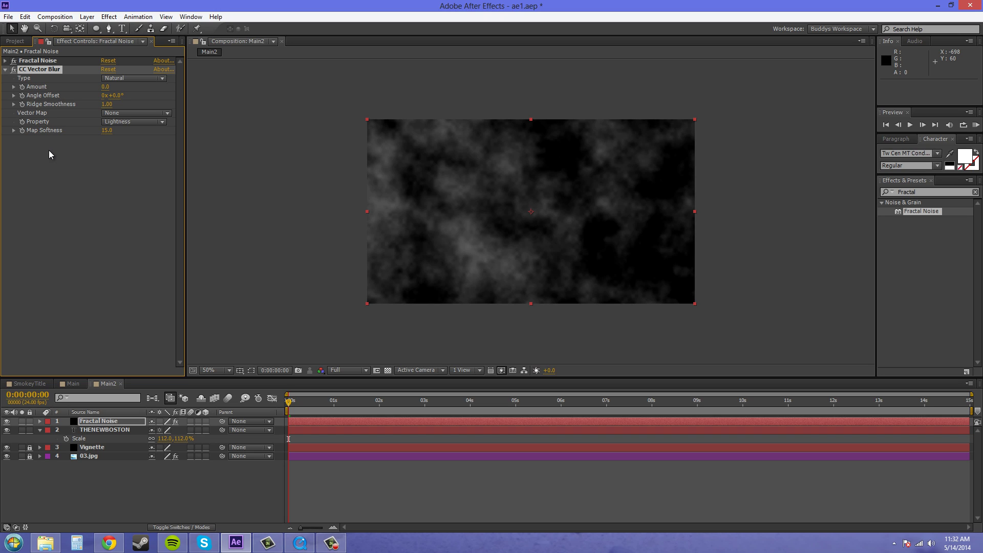
# Step: Set CC Vector Blur to Direction Fading, Amount 113, Angle Offset 132°, and preview around three seconds
pyautogui.click(134, 79)
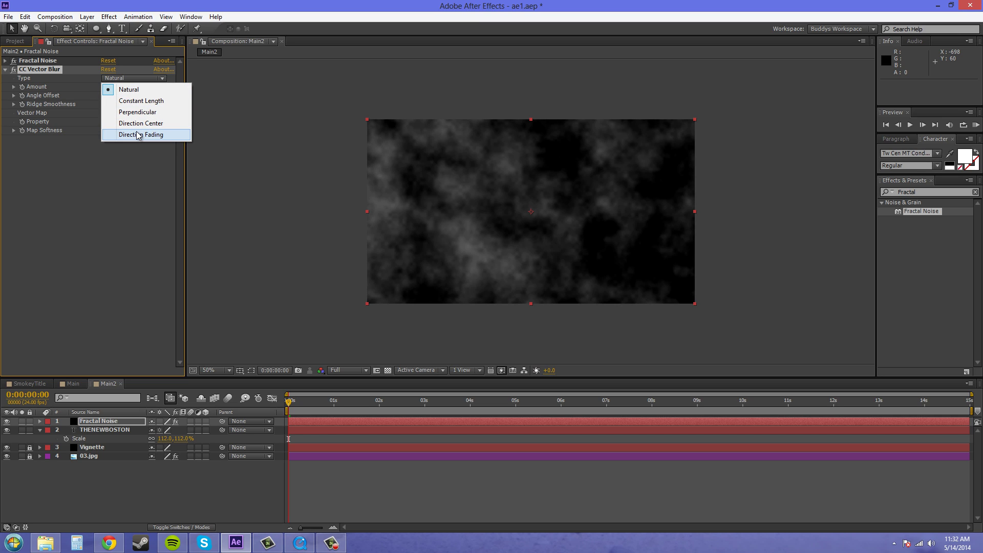
pyautogui.click(137, 135)
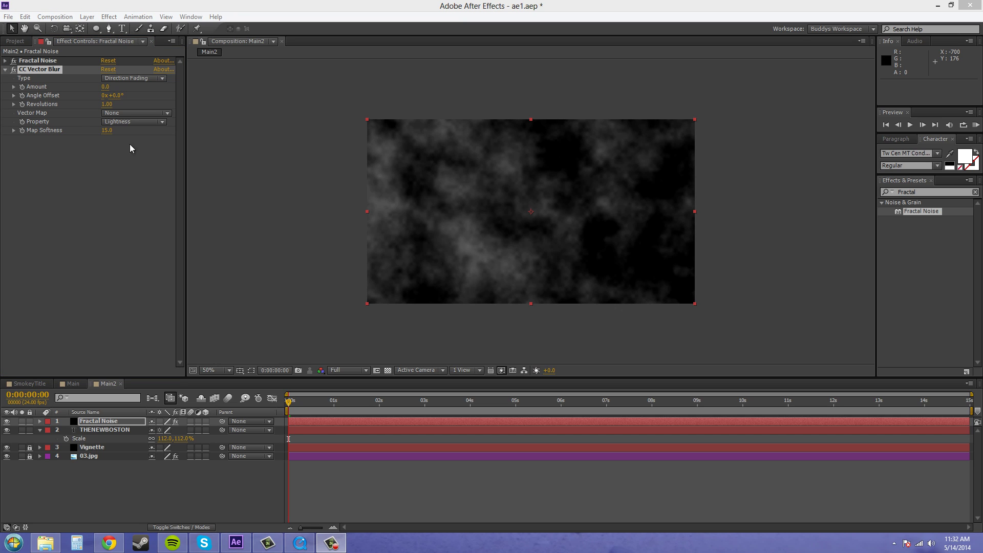
pyautogui.click(105, 86)
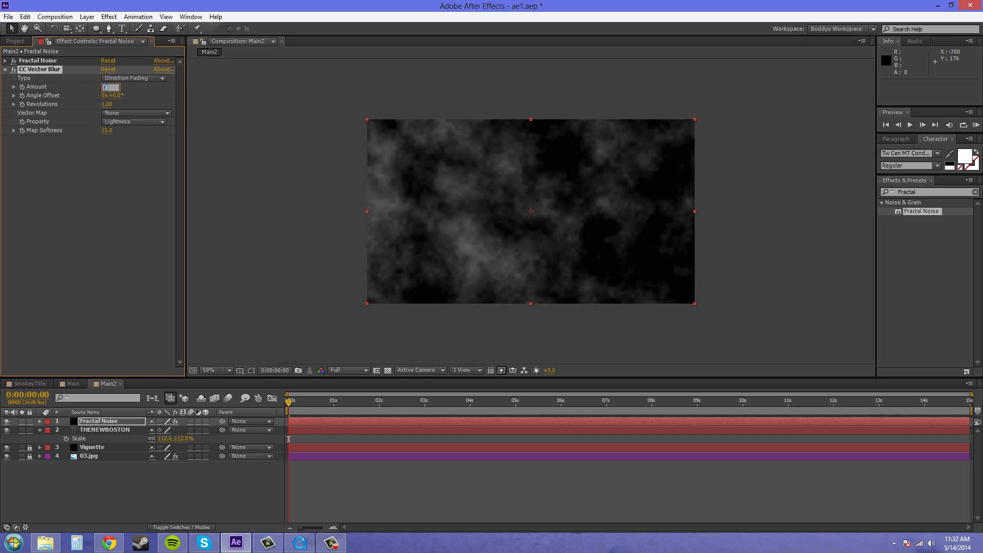
pyautogui.write('113')
pyautogui.press('Return')
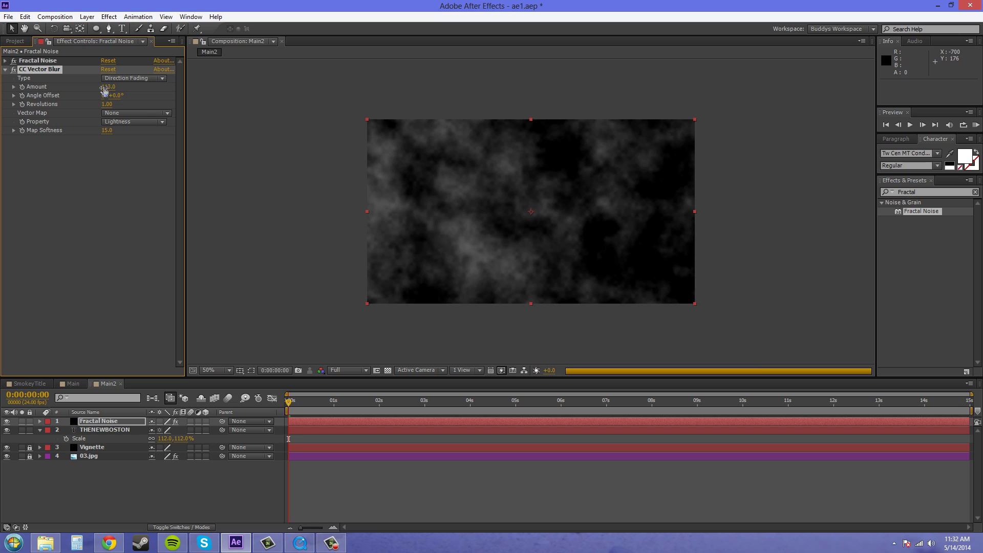
pyautogui.click(117, 95)
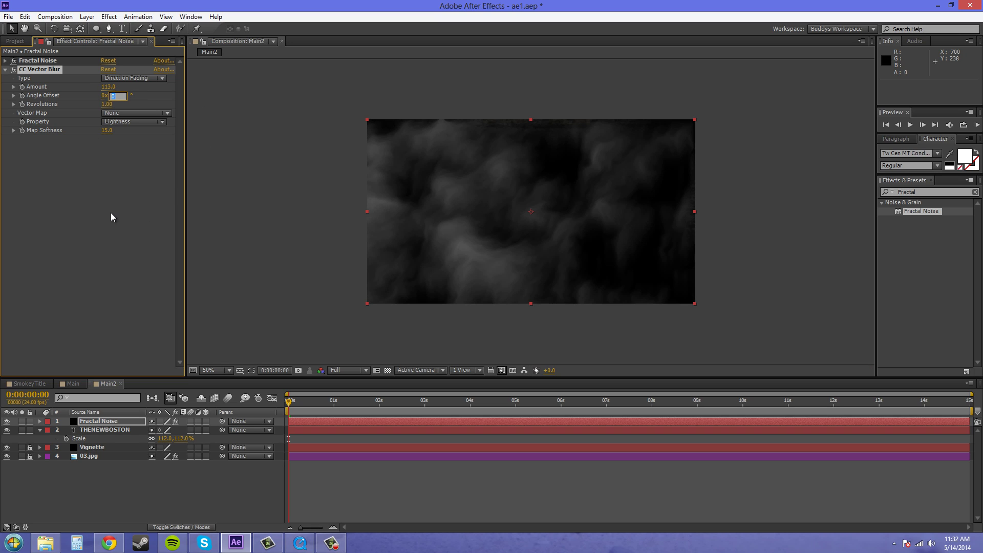
pyautogui.write('132')
pyautogui.press('Return')
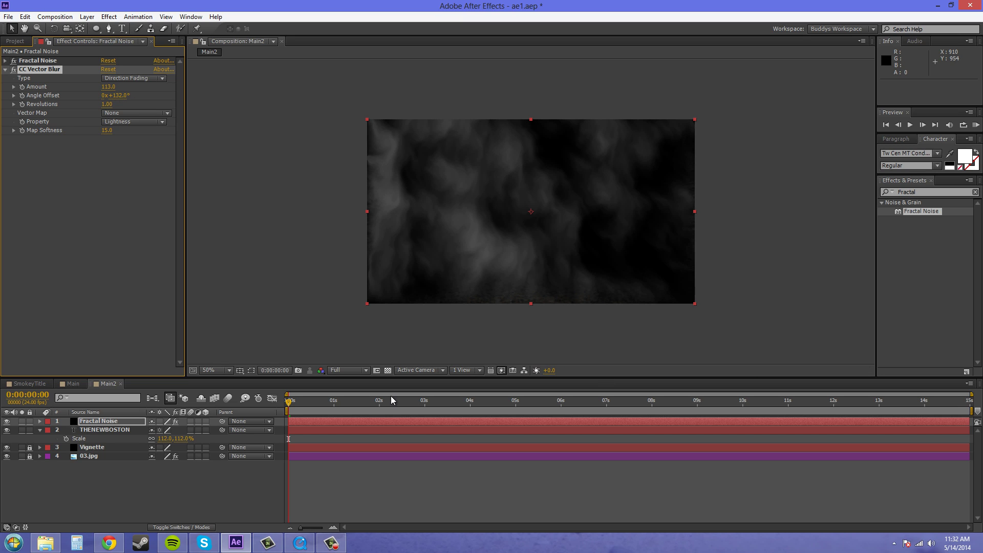
pyautogui.moveTo(288, 406)
pyautogui.mouseDown()
pyautogui.moveTo(965, 404)
pyautogui.moveTo(287, 397)
pyautogui.mouseUp()
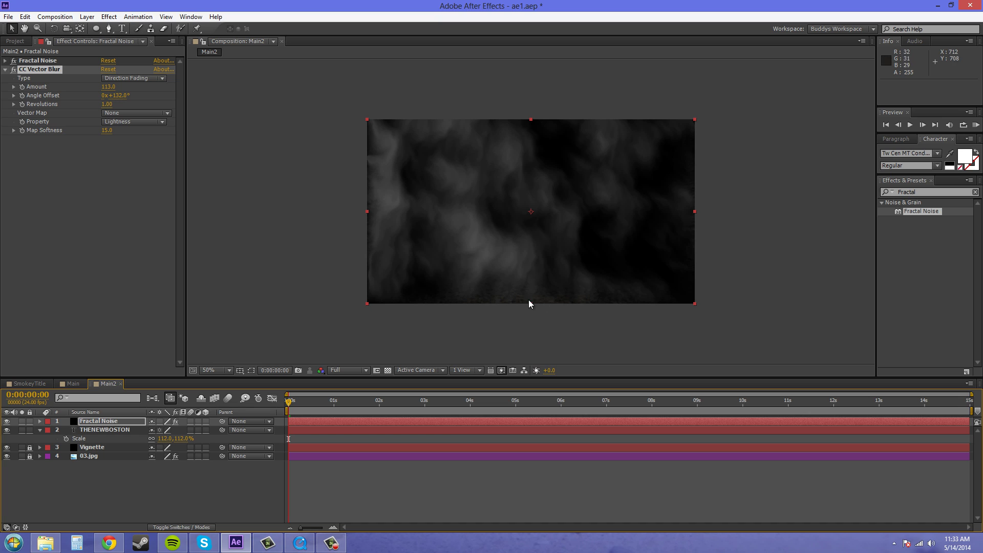
pyautogui.scroll(2, 550, 302)
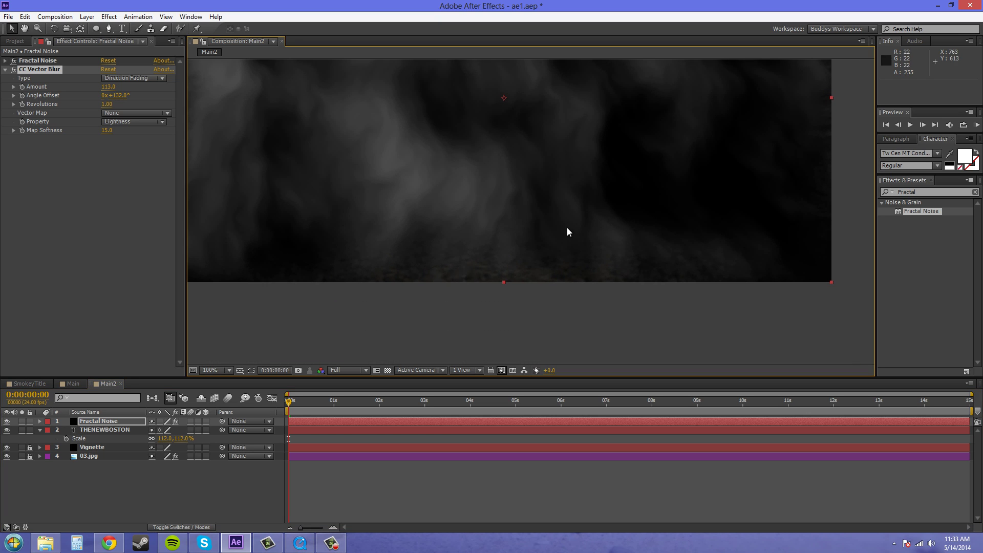
pyautogui.scroll(-2, 529, 209)
pyautogui.moveTo(529, 209); pyautogui.dragTo(553, 288)
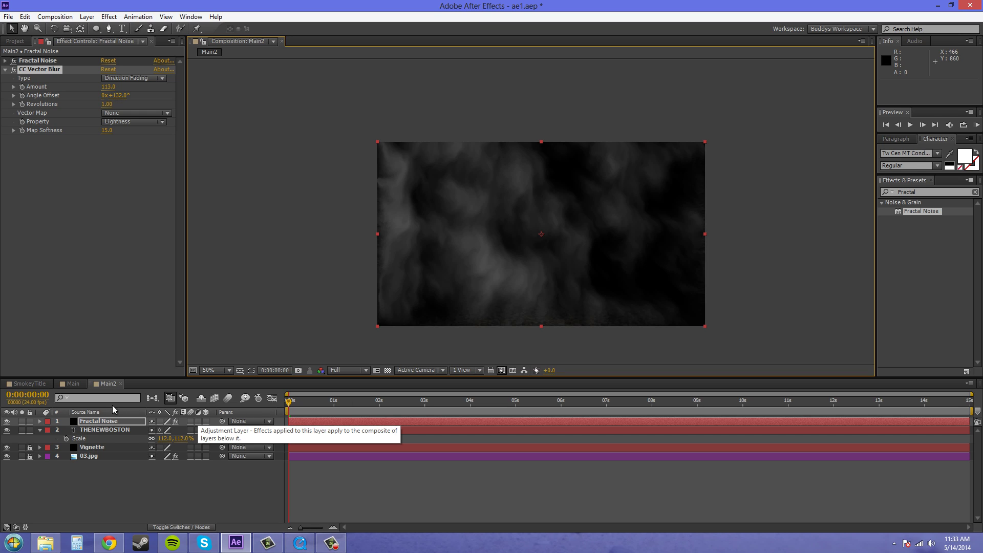
# Step: Select the Fractal Noise and THENEWBOSTON layers and pre-compose them into a new comp named Smokey_title
pyautogui.click(102, 430)
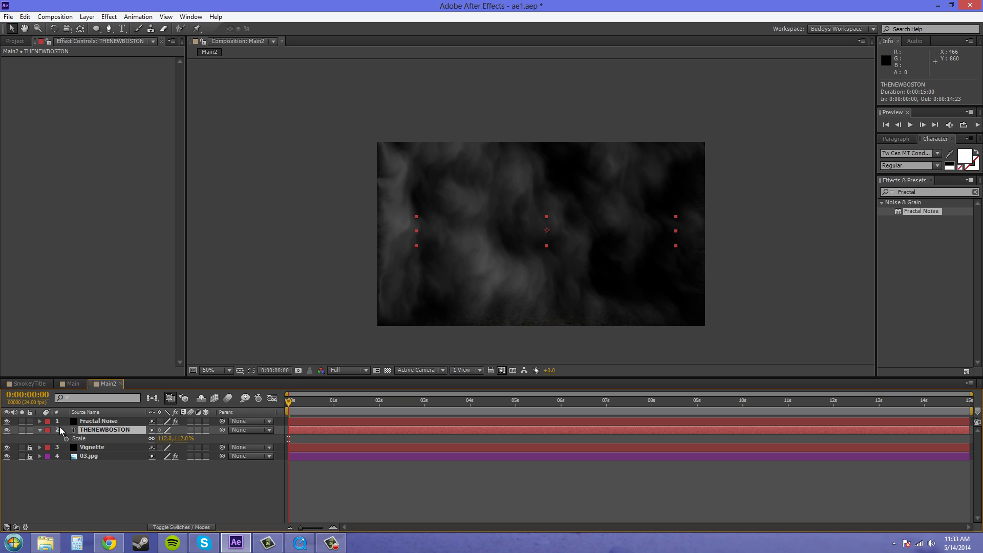
pyautogui.click(105, 421)
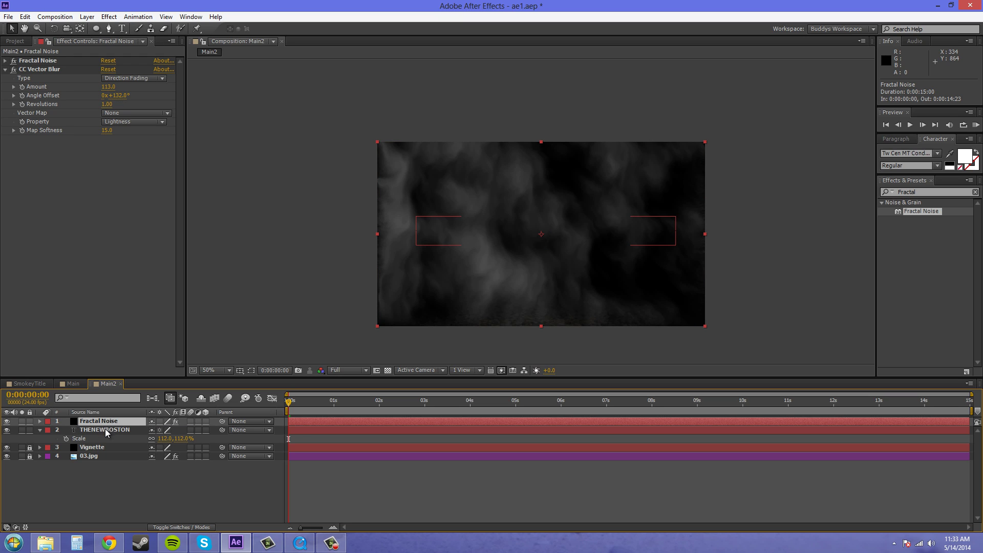
pyautogui.keyDown('shift'); pyautogui.click(105, 429); pyautogui.keyUp('shift')
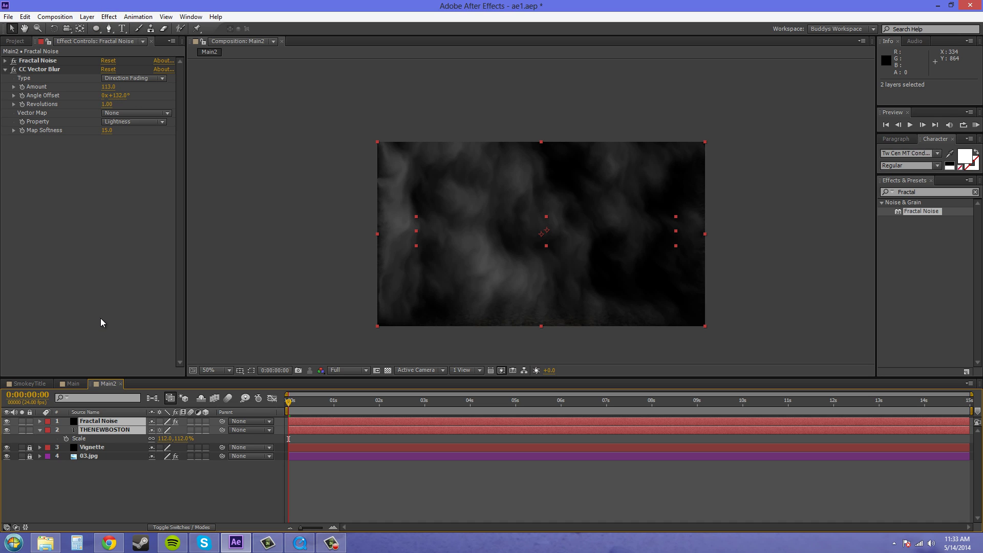
pyautogui.click(87, 16)
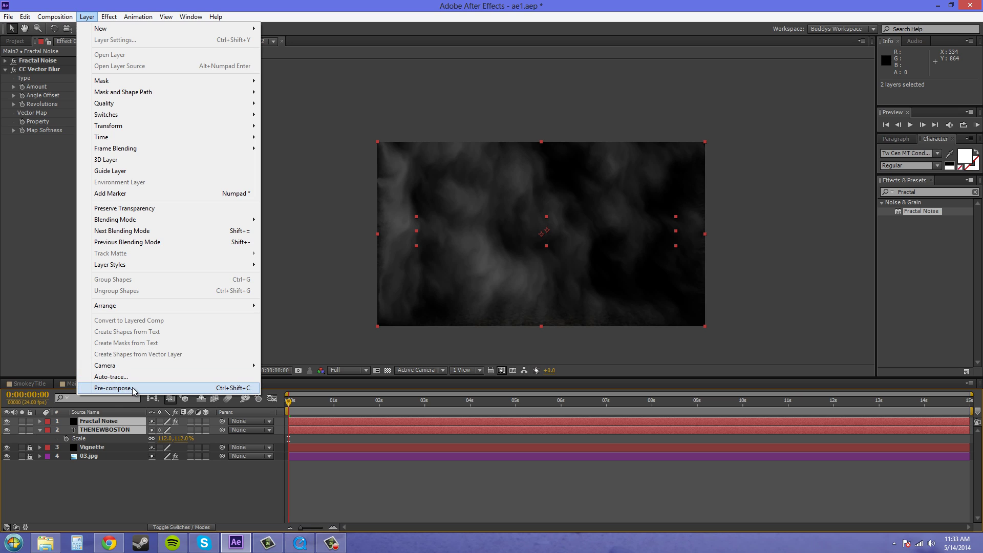
pyautogui.click(132, 388)
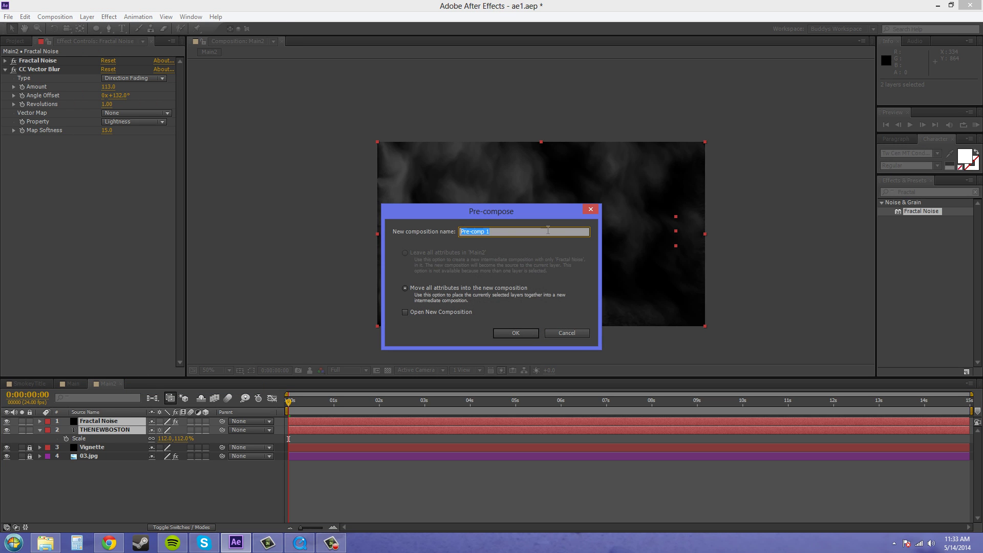
pyautogui.press('BackSpace')
pyautogui.write('Smokey_title')
pyautogui.click(508, 331)
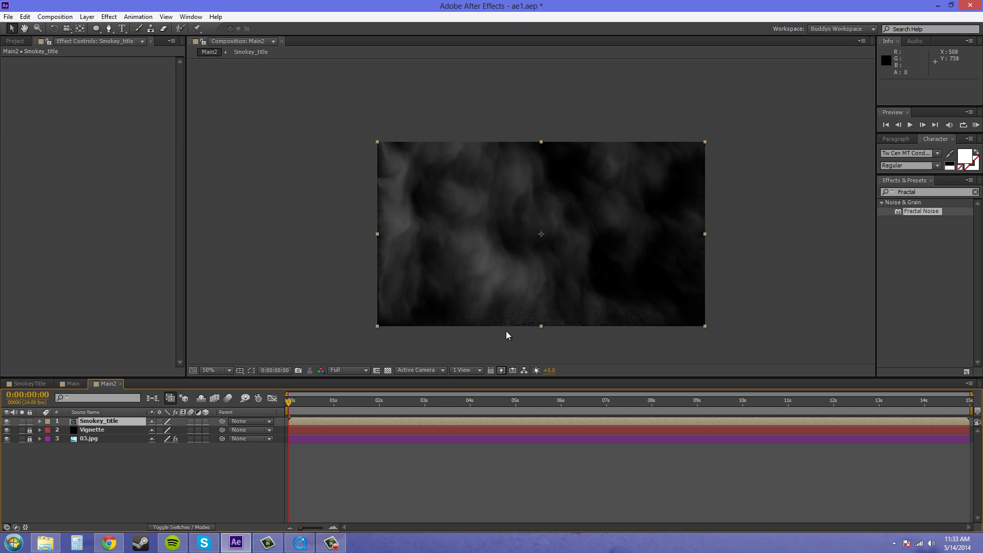
# Step: Open the Smokey_title precomp, switch to Main2, then return to Smokey_title to view its layers
pyautogui.doubleClick(93, 422)
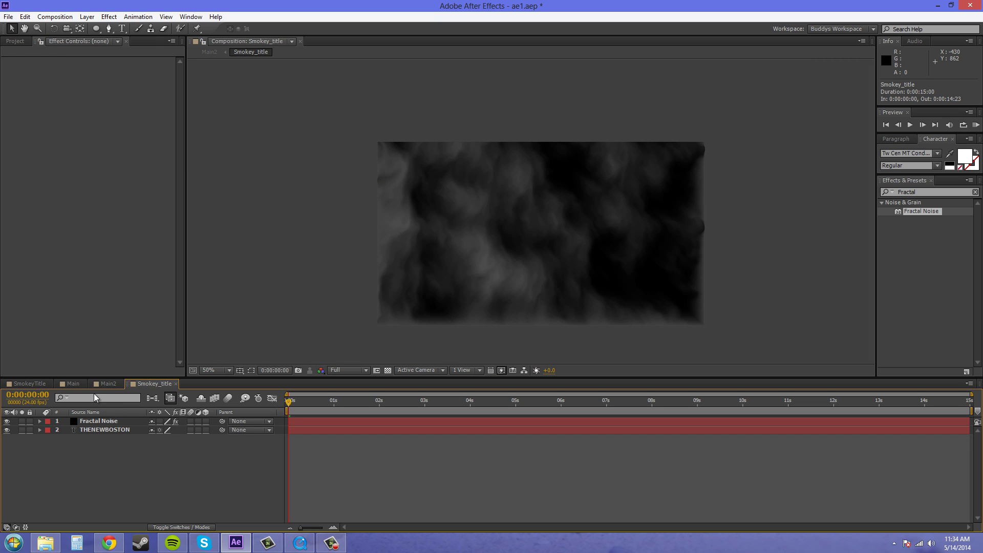
pyautogui.click(105, 383)
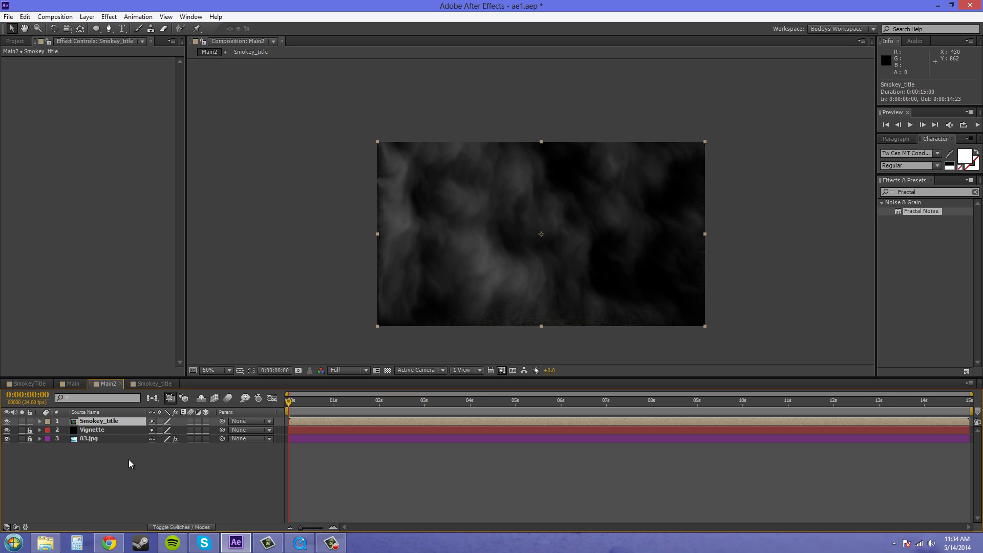
pyautogui.click(137, 383)
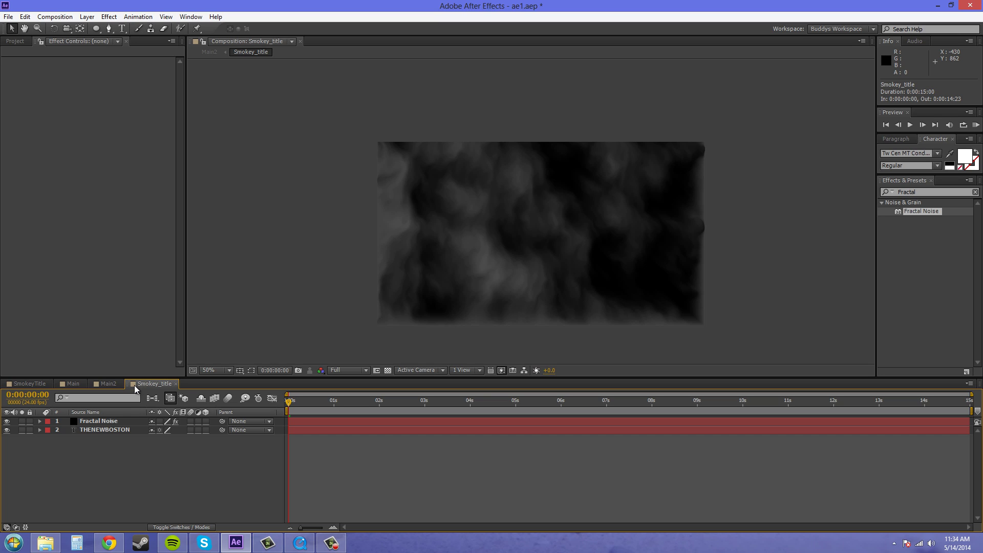
pyautogui.click(111, 429)
pyautogui.click(195, 466)
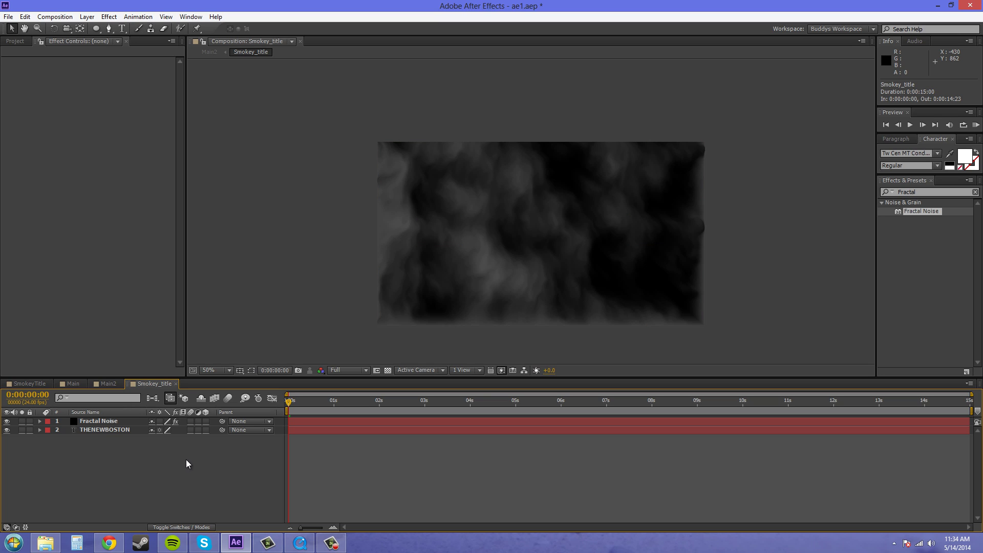